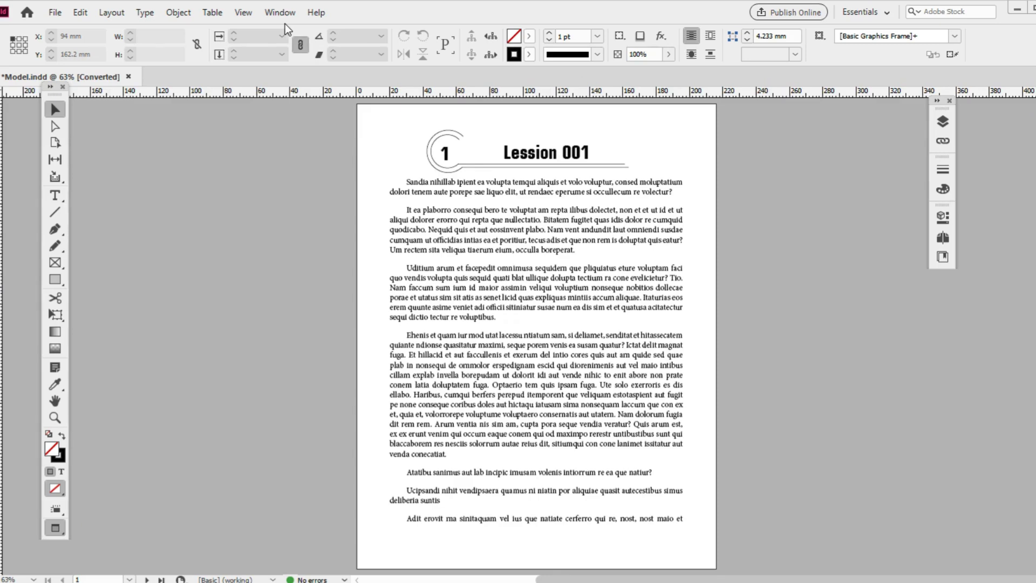
Step: Show the Paragraph Styles panel and place it beside the page, clear of the text
left_click(283, 16)
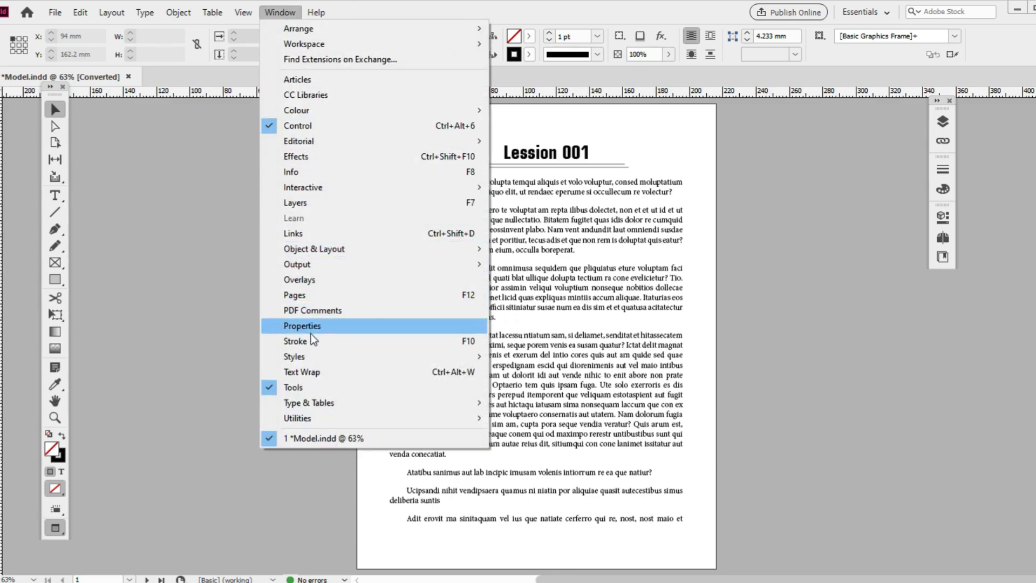
mouse_move(313, 355)
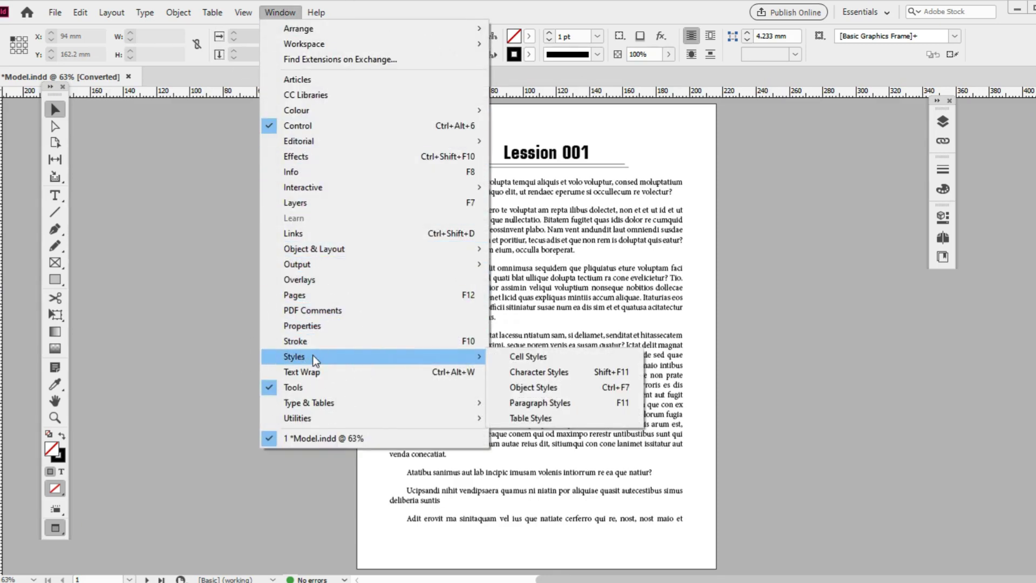
left_click(529, 403)
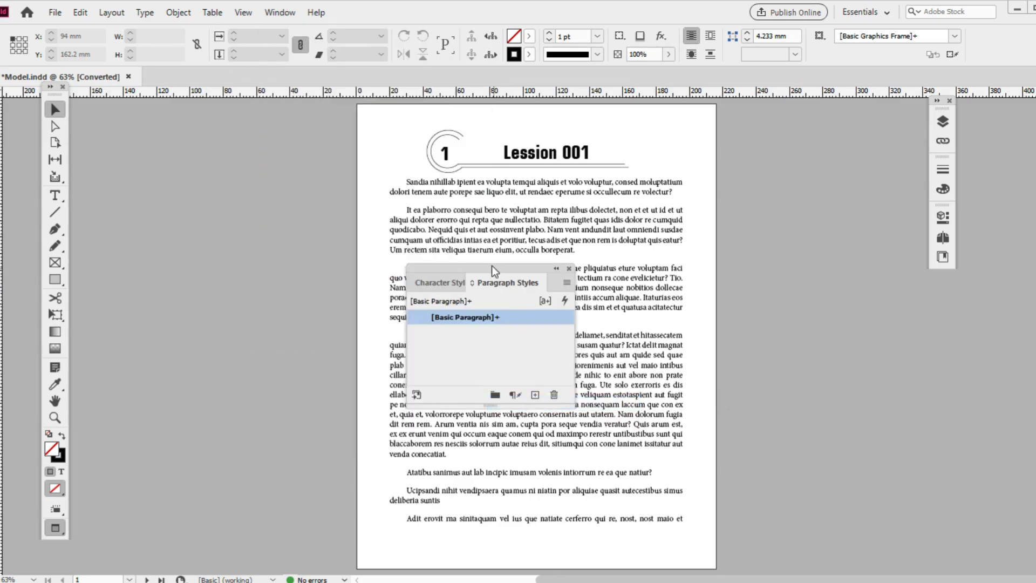
left_click_drag(491, 266, 811, 159)
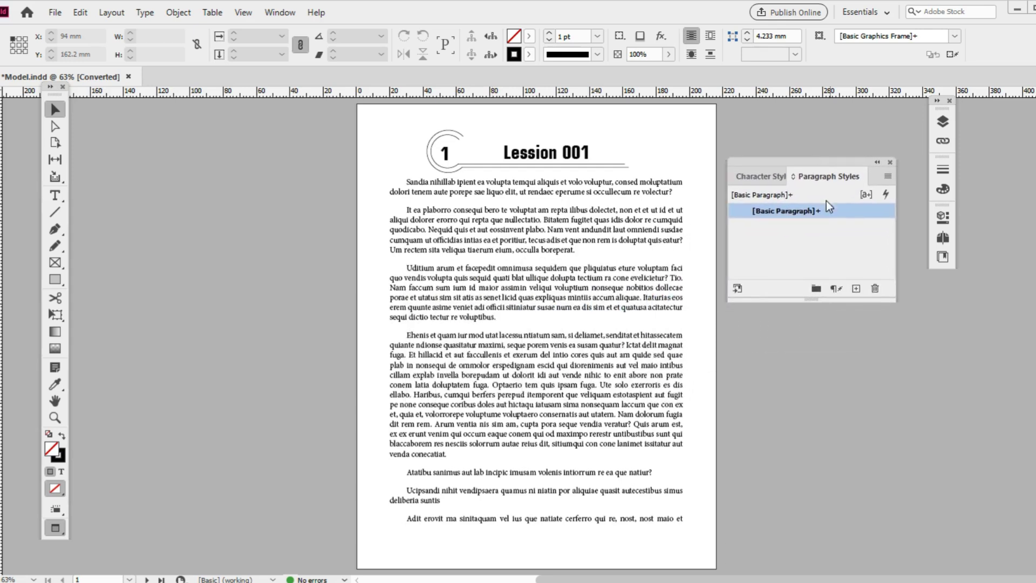
Step: Create a paragraph style named "Heading" from the formatting of the "Lession 001" title
left_click(544, 154)
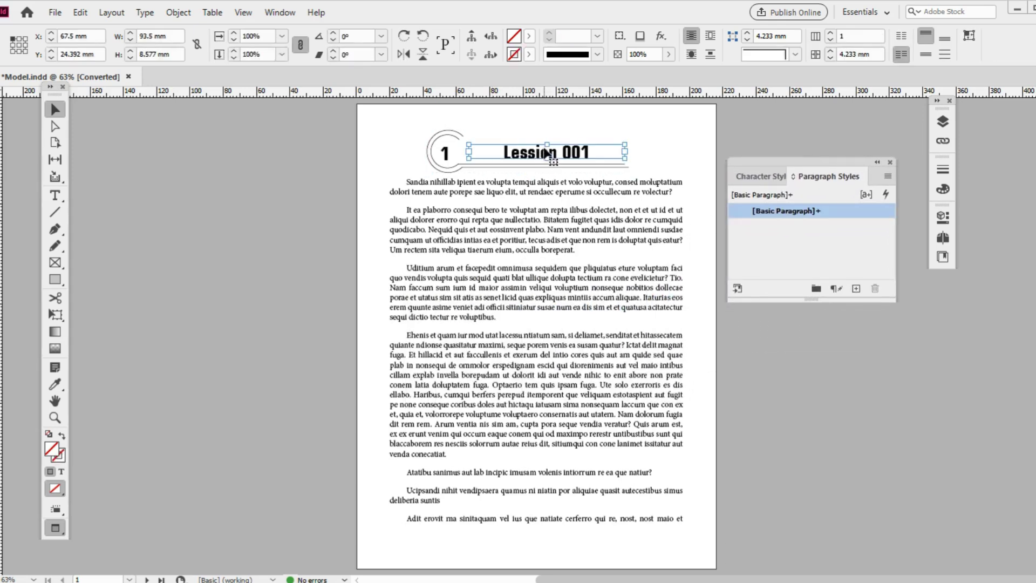
triple_click(535, 150)
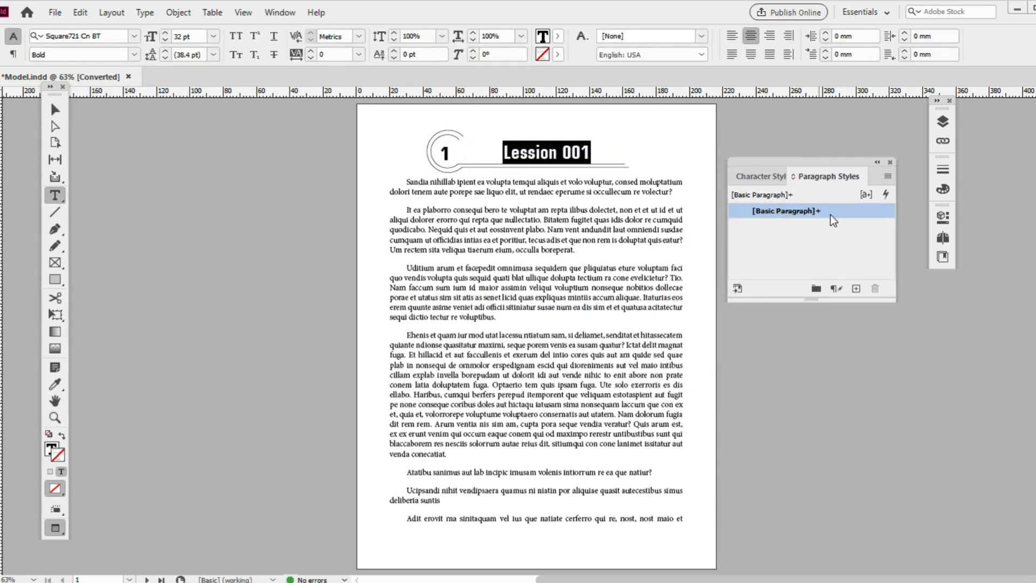
left_click(888, 175)
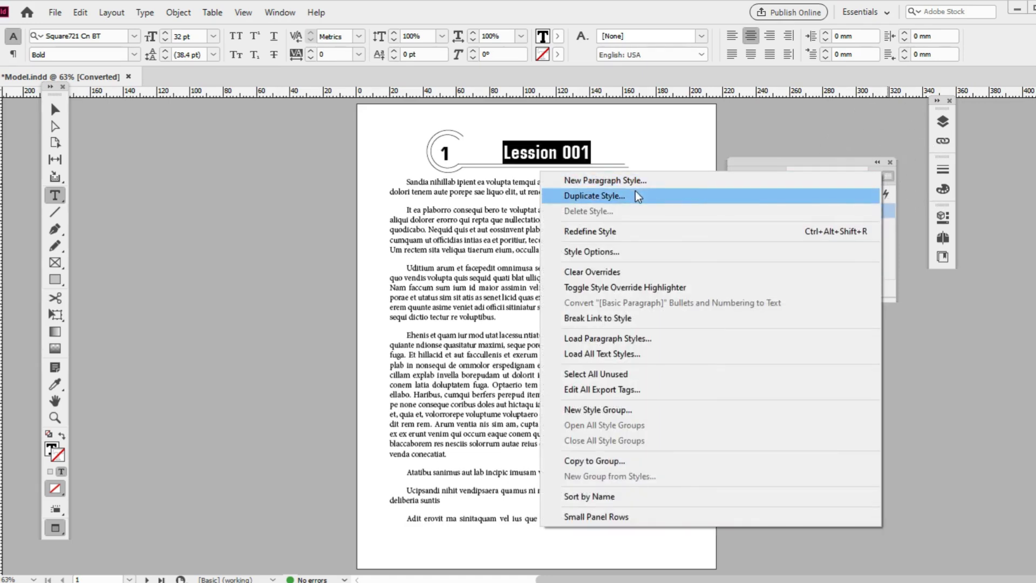
left_click(604, 183)
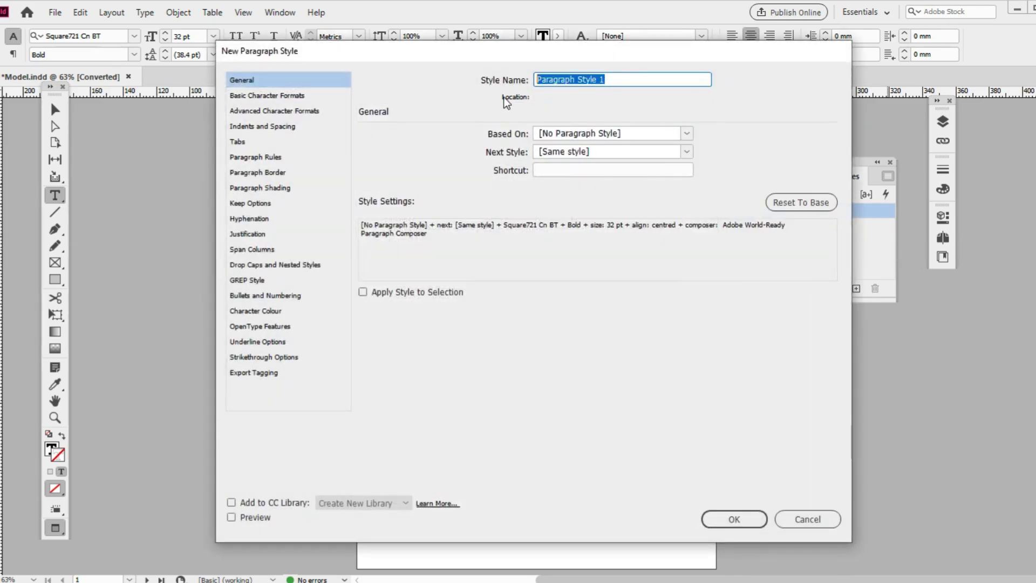
type("He")
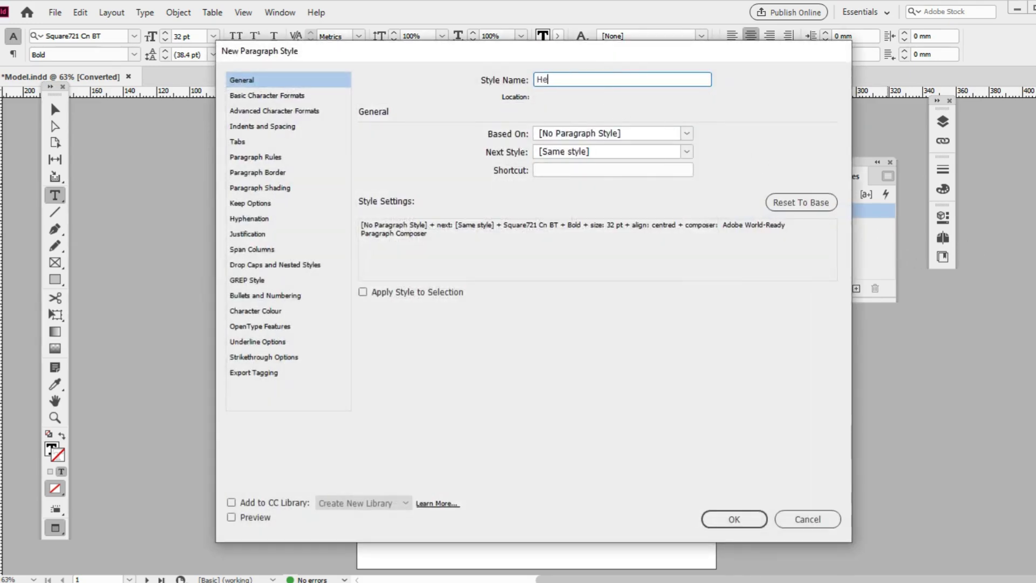
type("ading")
left_click(735, 517)
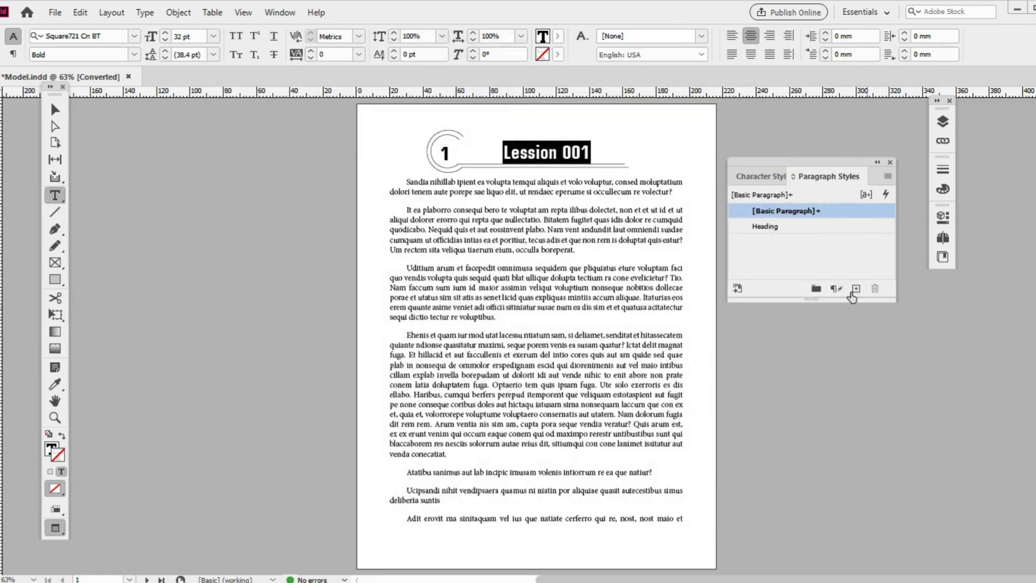
Step: Create a paragraph style named "Unit No" from the circled chapter number "1", and leave nothing selected
double_click(446, 152)
left_click(888, 178)
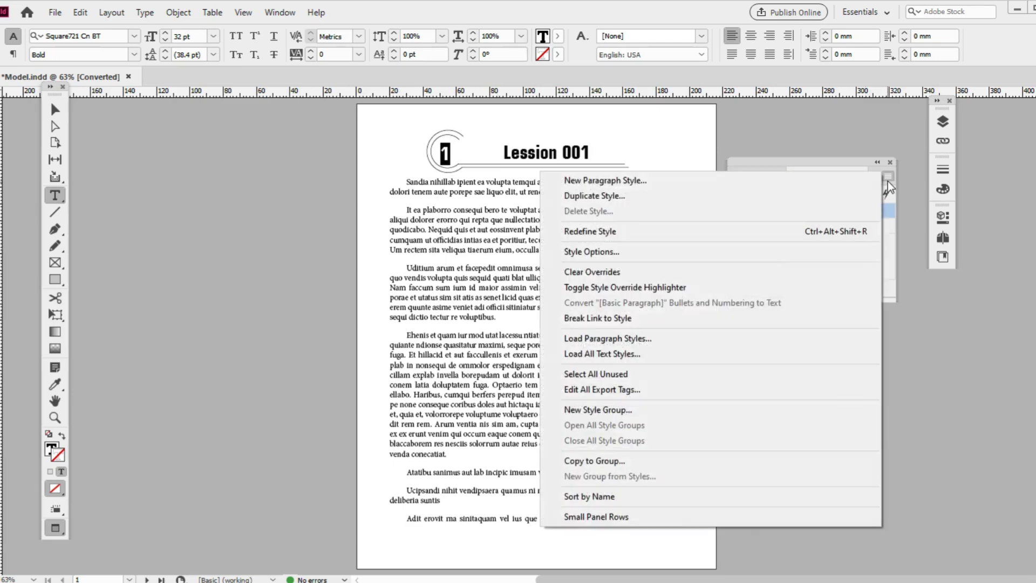
left_click(762, 184)
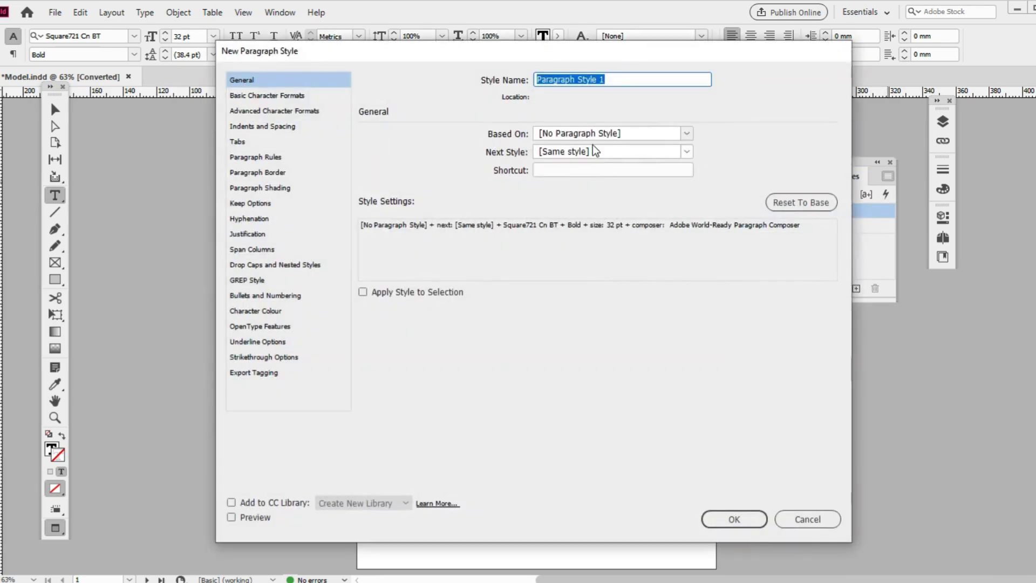
type("Unit No")
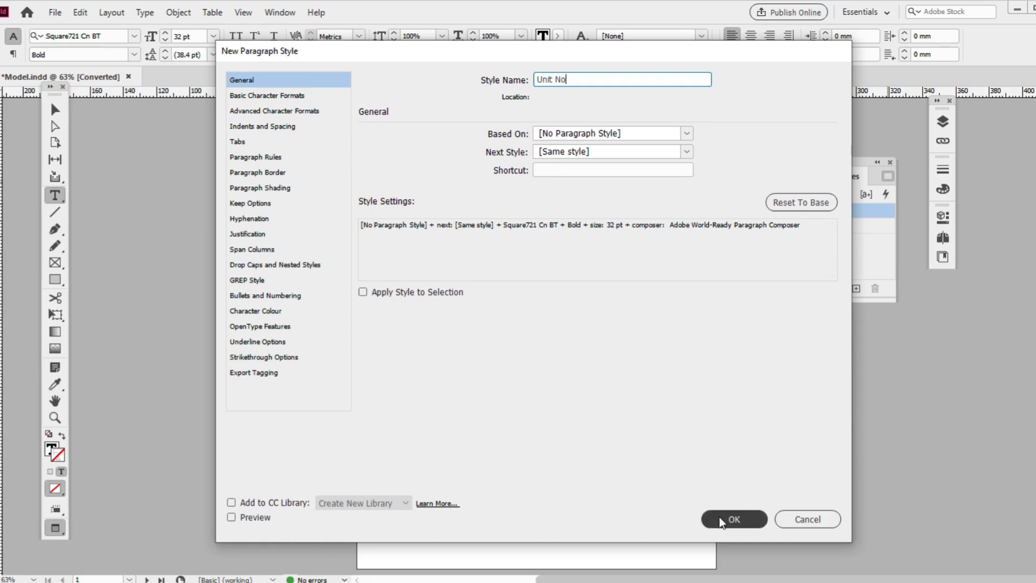
left_click(734, 519)
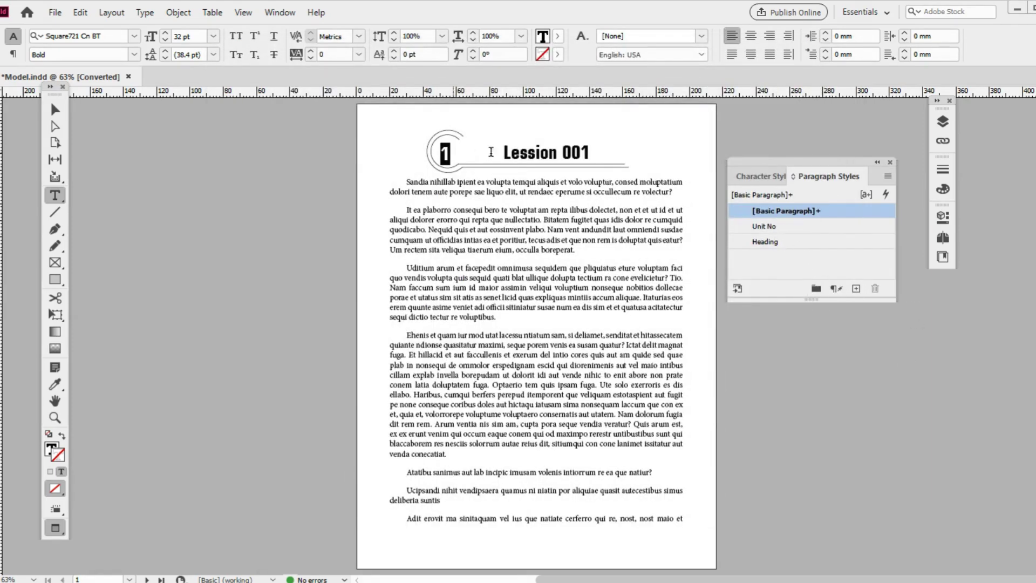
left_click(508, 179)
key("Escape")
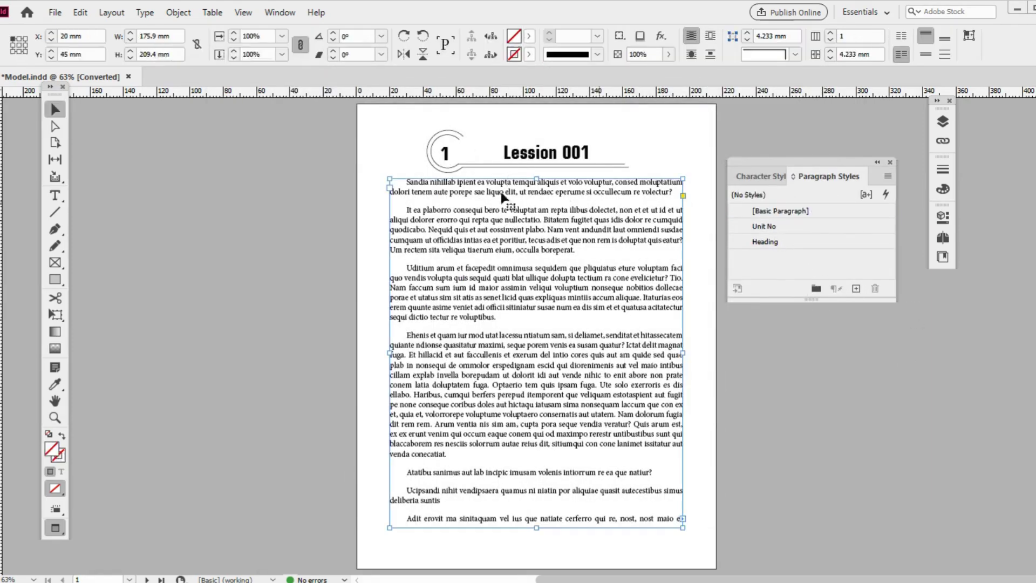
left_click(652, 160)
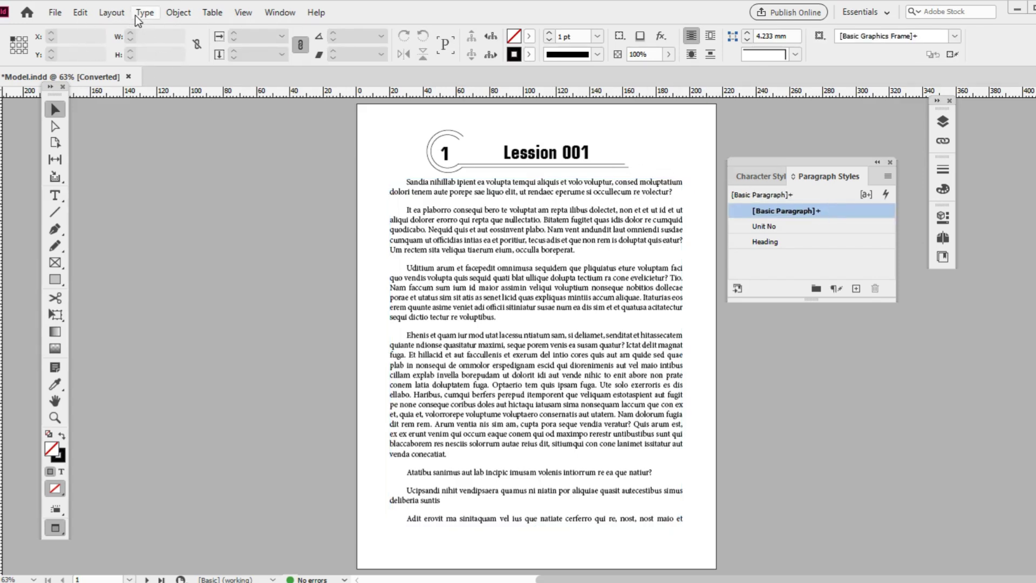
Step: Define a new text variable of type Running Header (Paragraph Style) that uses the Unit No style, first on page
left_click(135, 15)
mouse_move(198, 390)
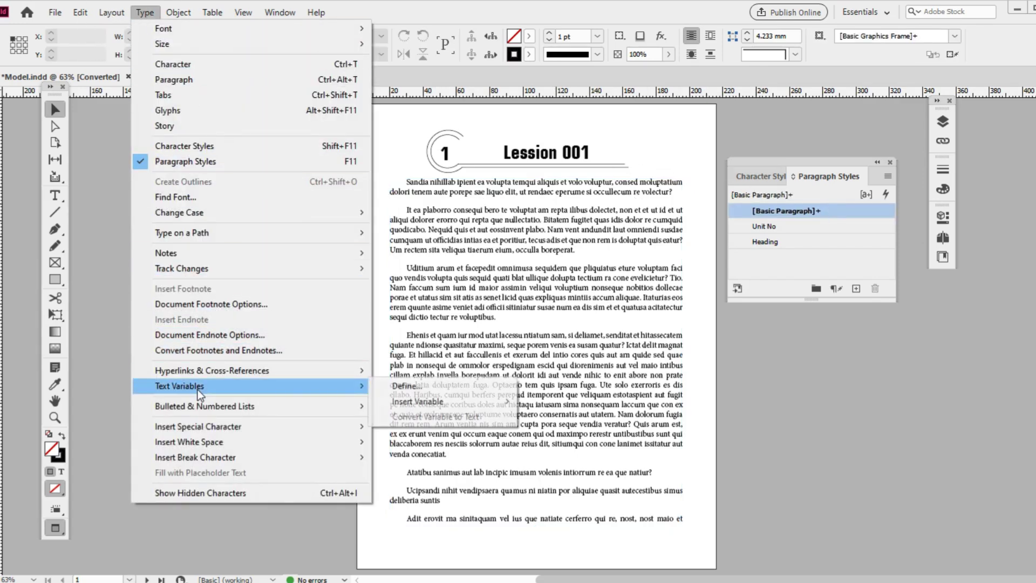
left_click(435, 385)
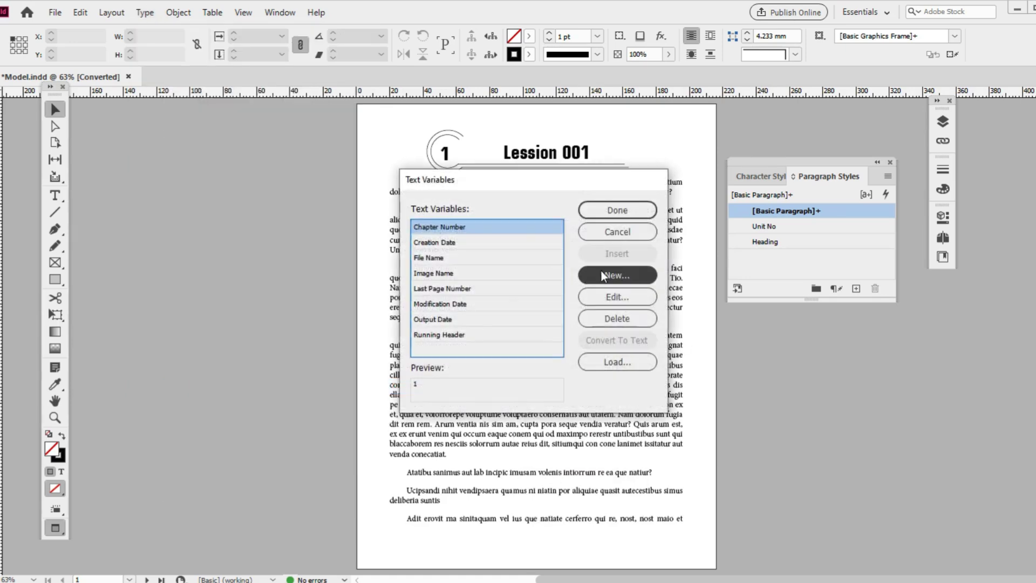
left_click(470, 336)
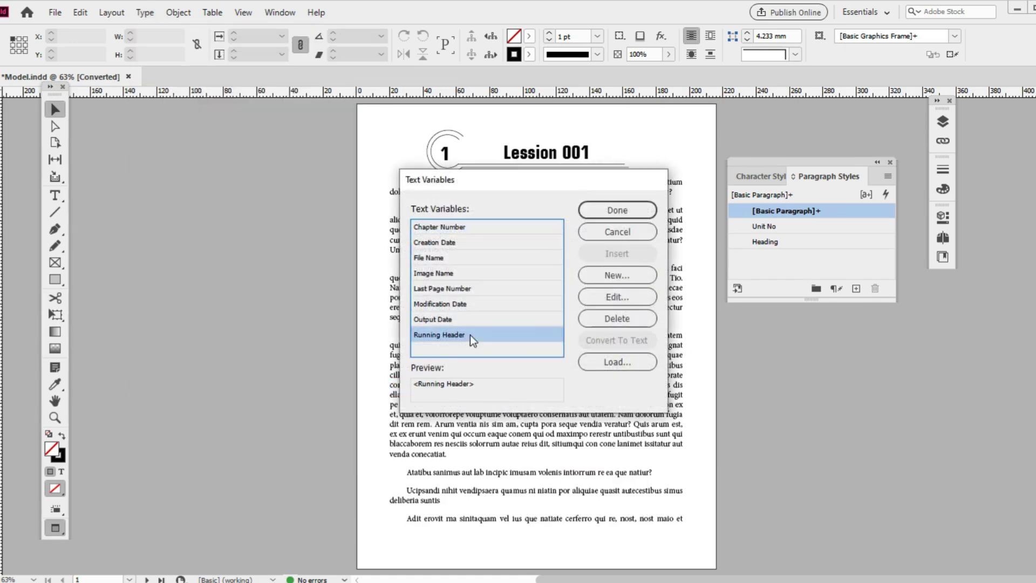
left_click(620, 276)
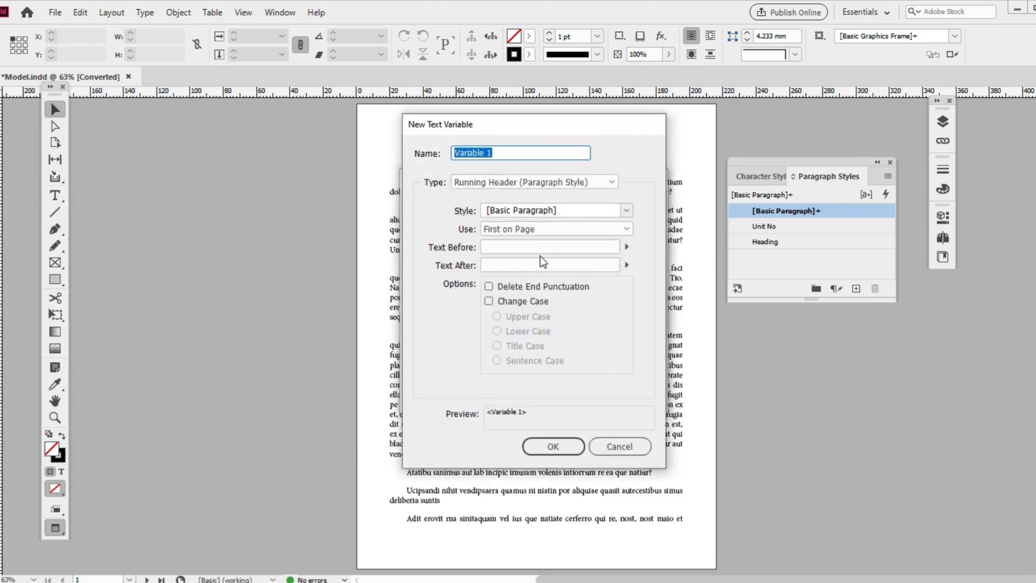
left_click(546, 212)
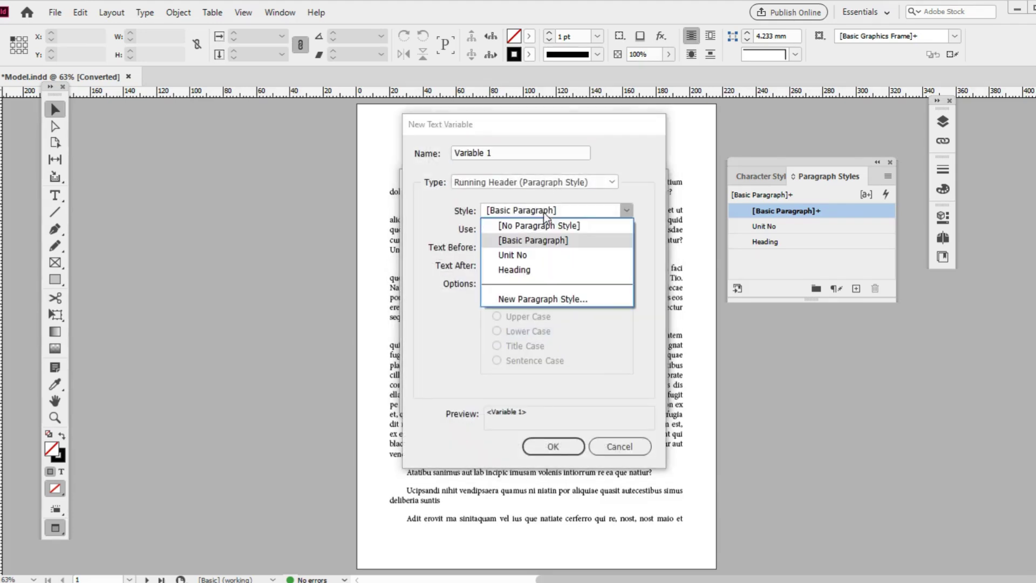
left_click(536, 257)
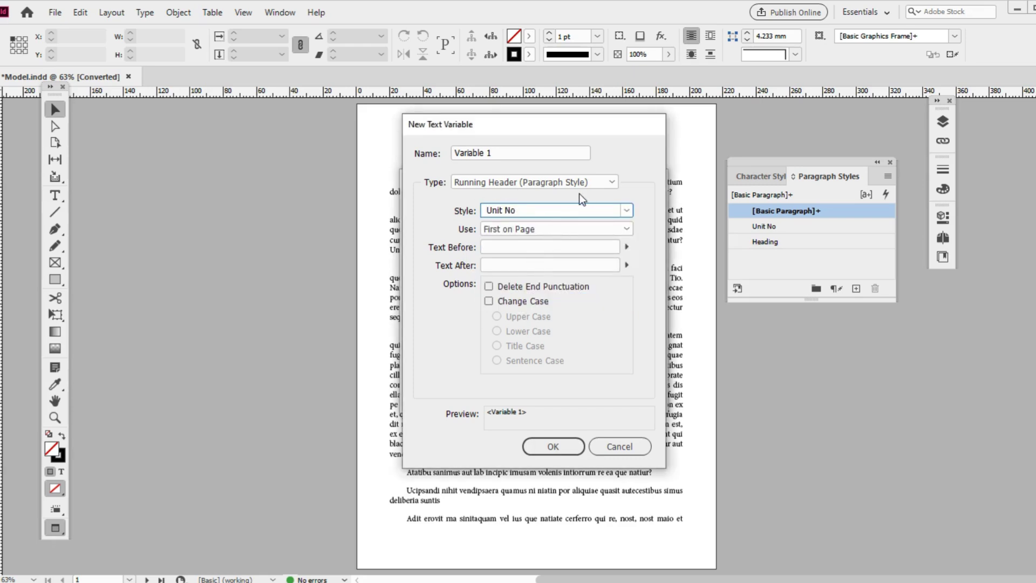
left_click(501, 183)
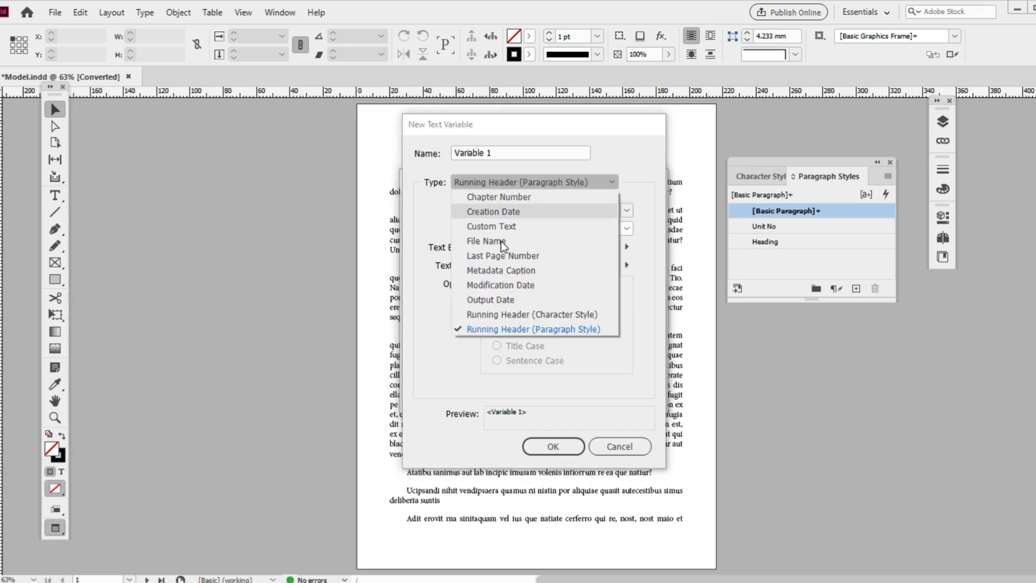
left_click(510, 329)
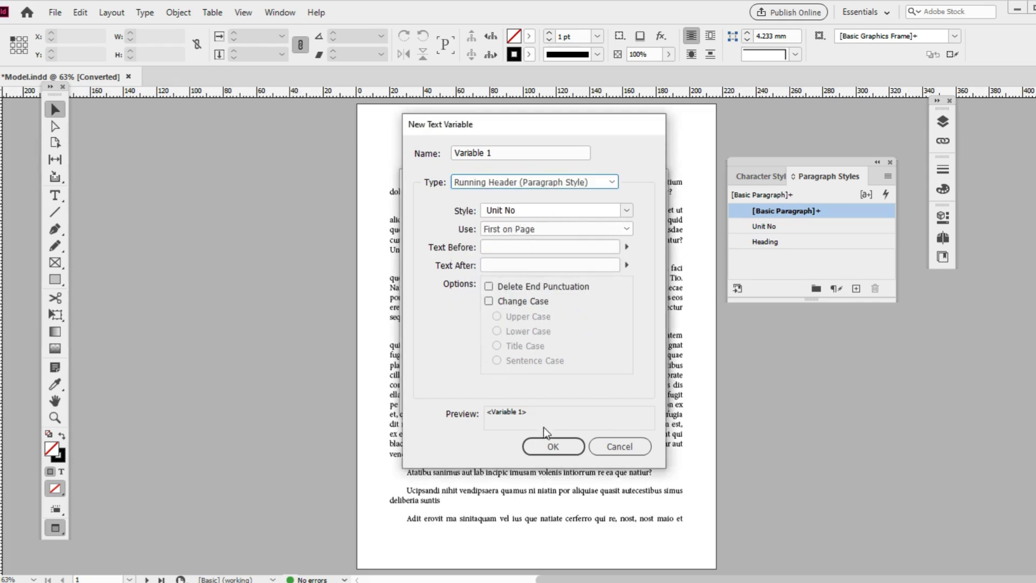
left_click(549, 454)
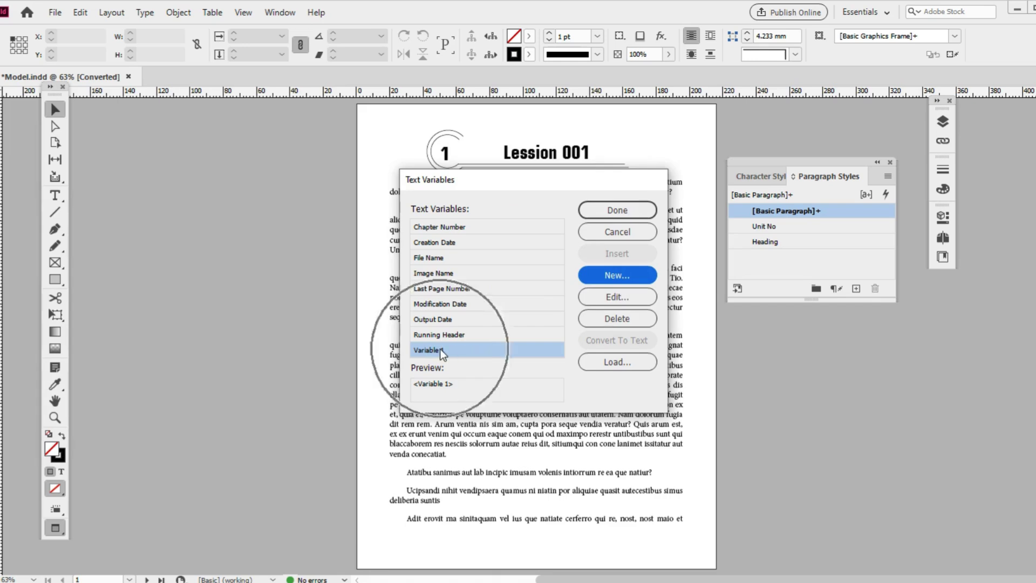
Step: Define a second Running Header (Paragraph Style) text variable that uses the Heading style, and finish defining variables
left_click(594, 276)
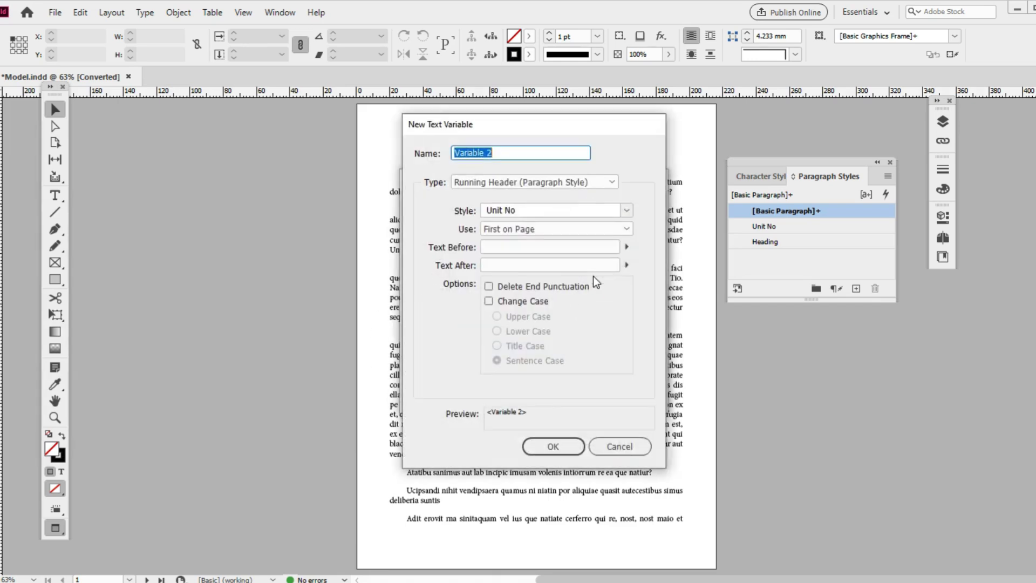
left_click(625, 211)
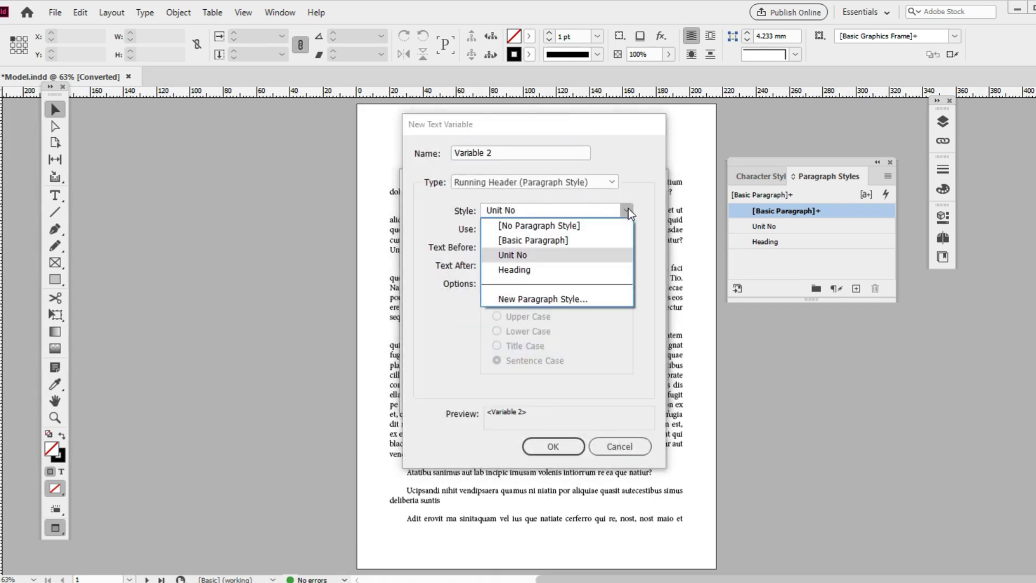
left_click(568, 275)
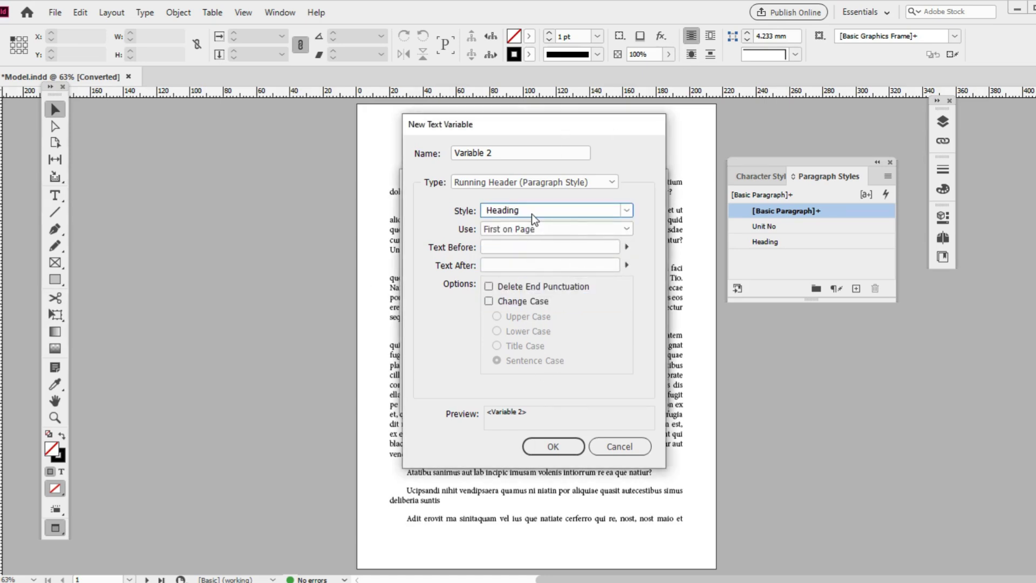
left_click(540, 442)
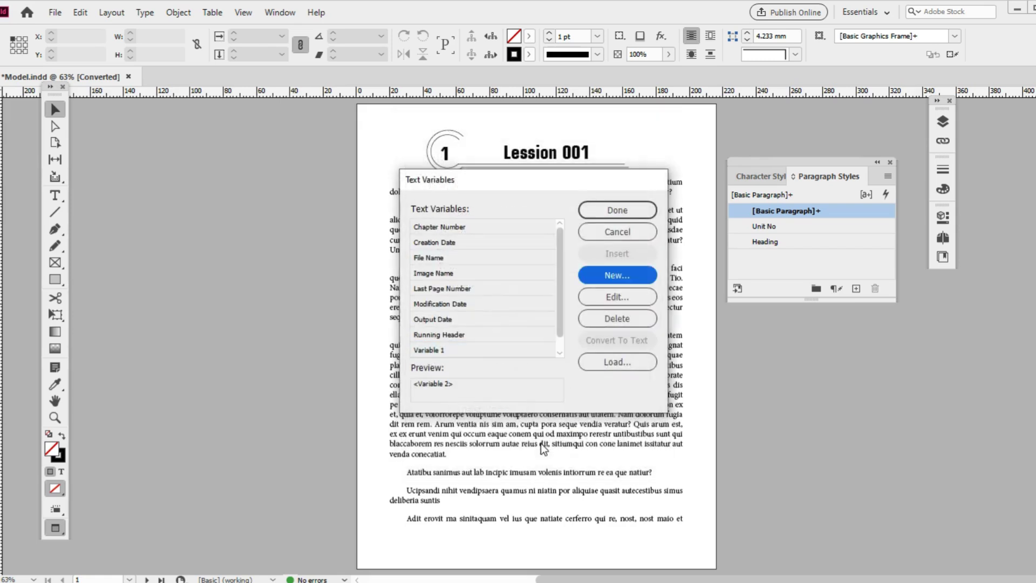
left_click(623, 213)
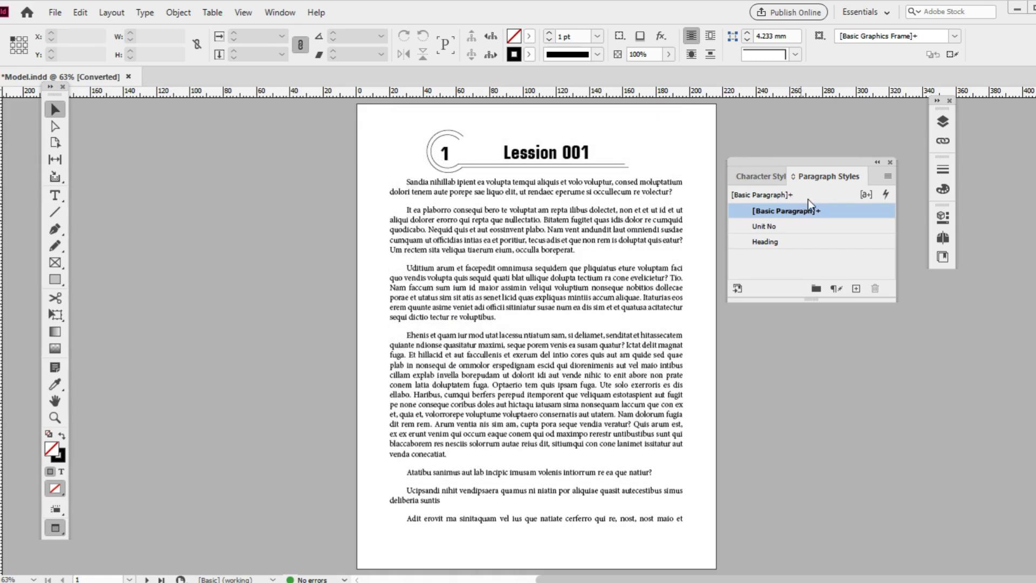
Step: Show the document's pages and open the A-Master spread for editing
left_click(287, 11)
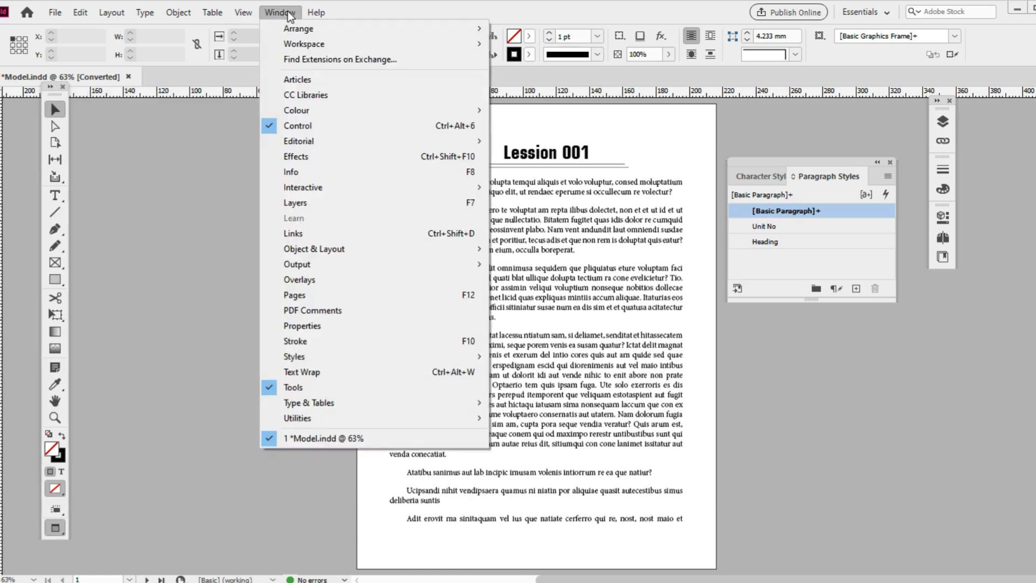
left_click(307, 291)
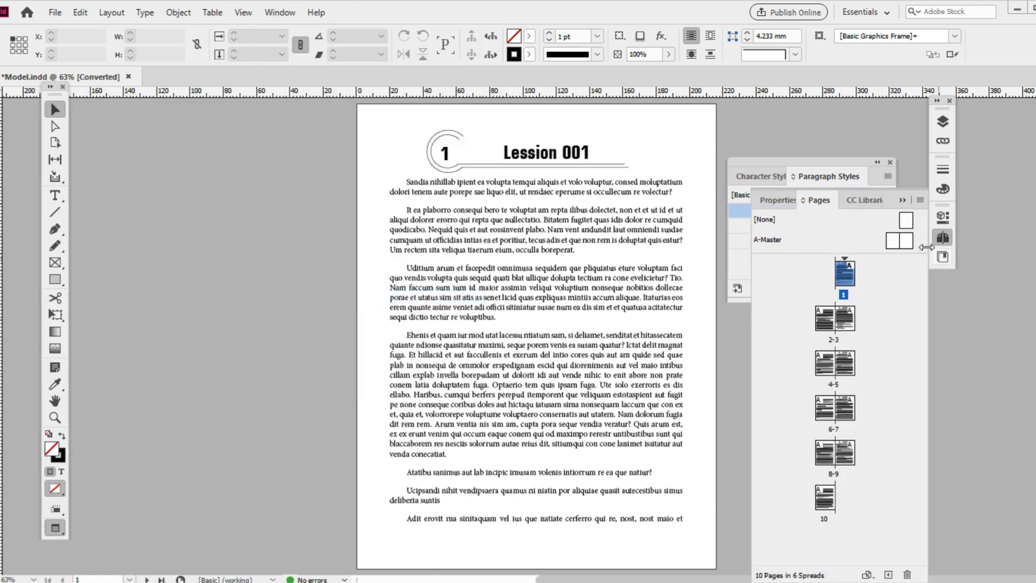
double_click(893, 241)
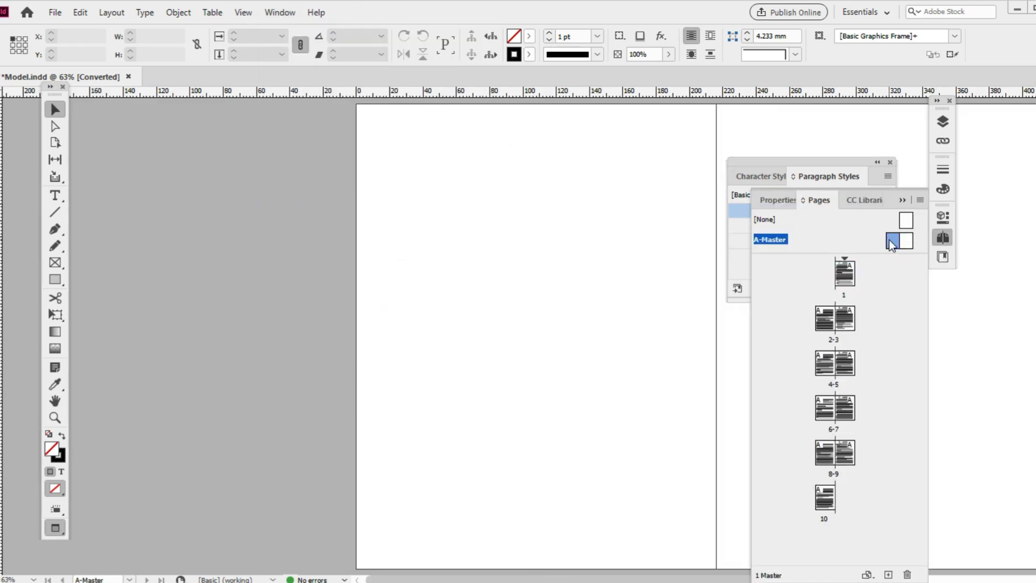
double_click(908, 240)
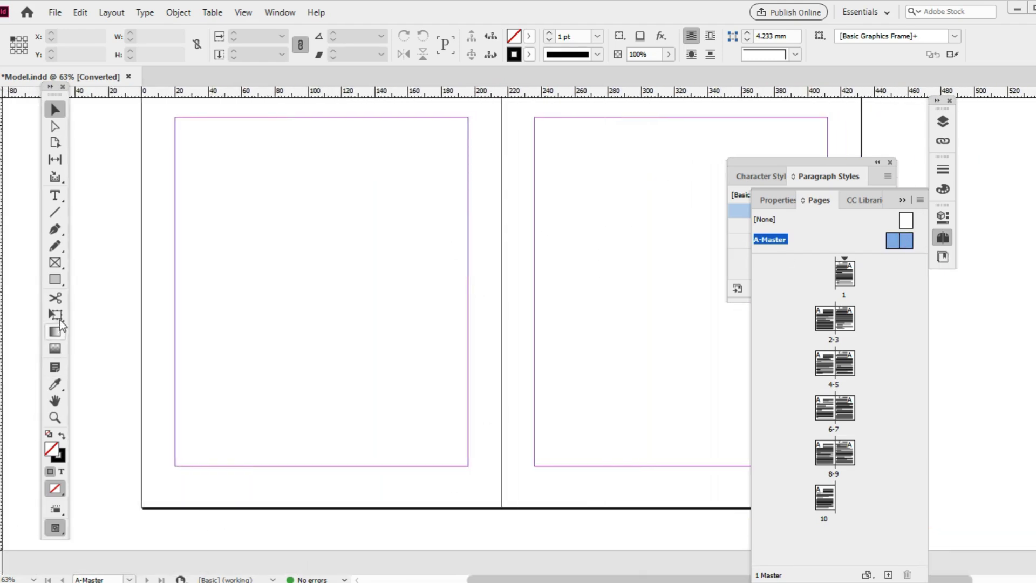
Step: Draw a straight horizontal line about 176.4 mm long along the bottom margin of the left master page
left_click(55, 212)
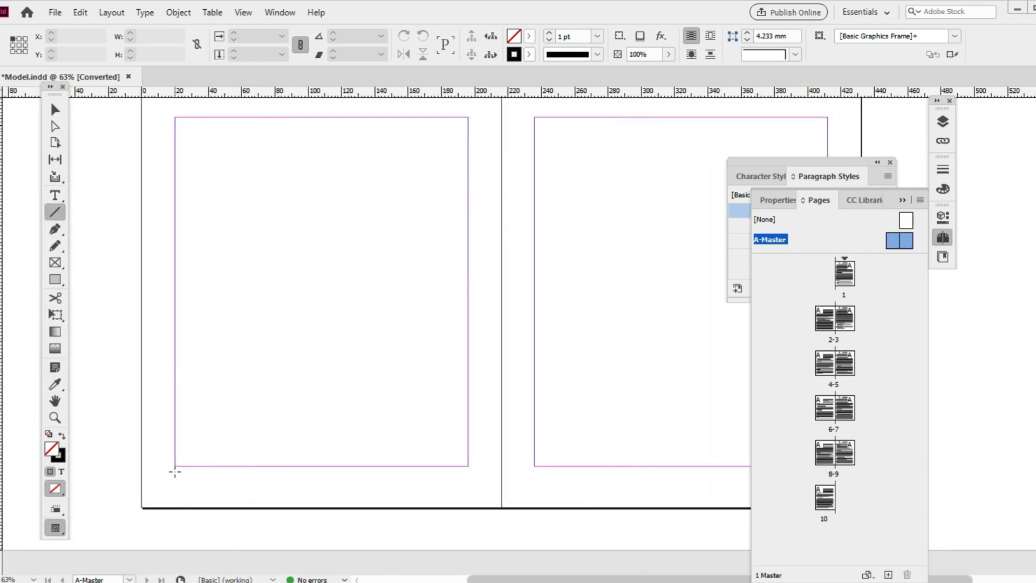
left_click_drag(176, 467, 462, 480)
key("v")
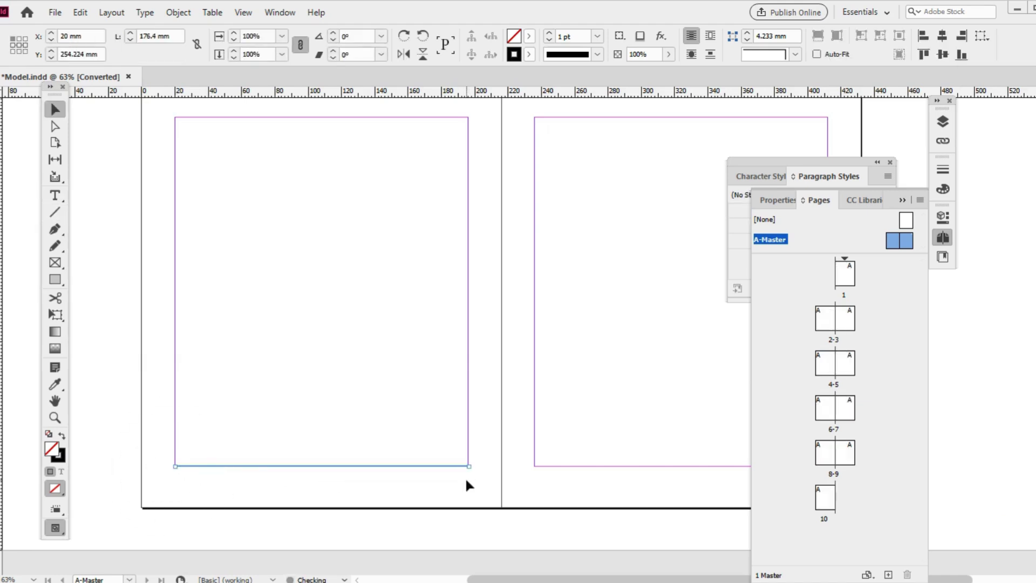
Step: Nudge the line below the bottom margin to a Y position of about 258.5 mm
key("Down")
key("Down")
key("Down")
key("Down")
key("Down")
key("Down")
key("Down")
key("Down")
key("Down")
key("Down")
key("Down")
key("Down")
key("Down")
key("Down")
key("Down")
key("Down")
key("Down")
key("Down")
key("Down")
key("Down")
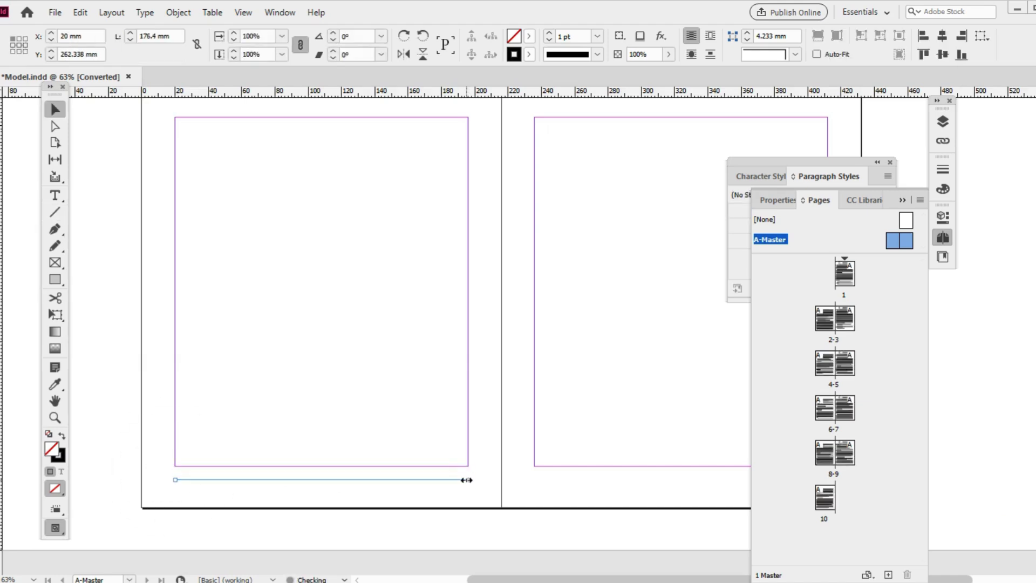
key("Up")
key("Up")
key("Up")
key("Up")
key("Up")
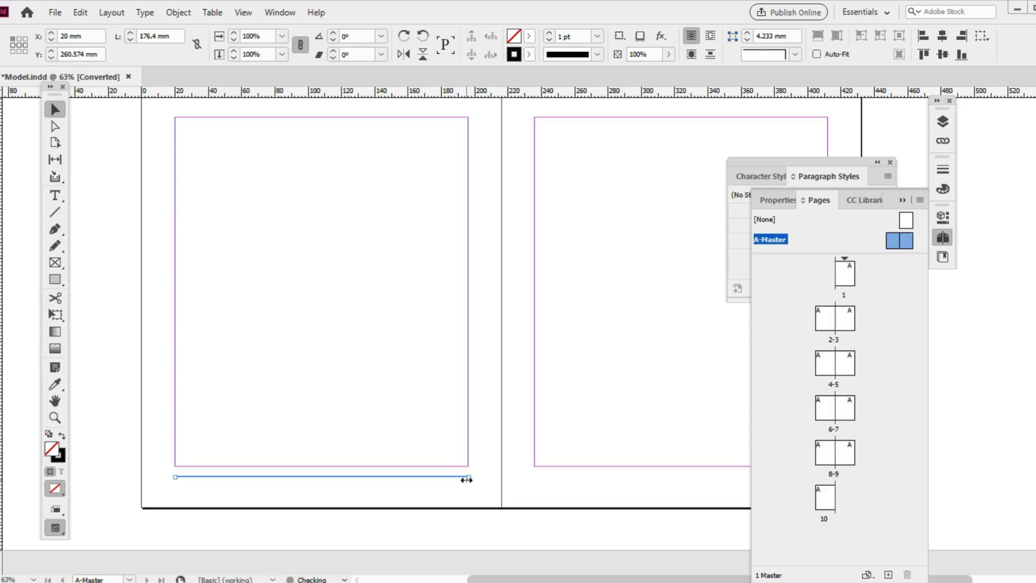
key("Up")
key("Up")
key("Up")
key("Up")
key("Up")
key("Up")
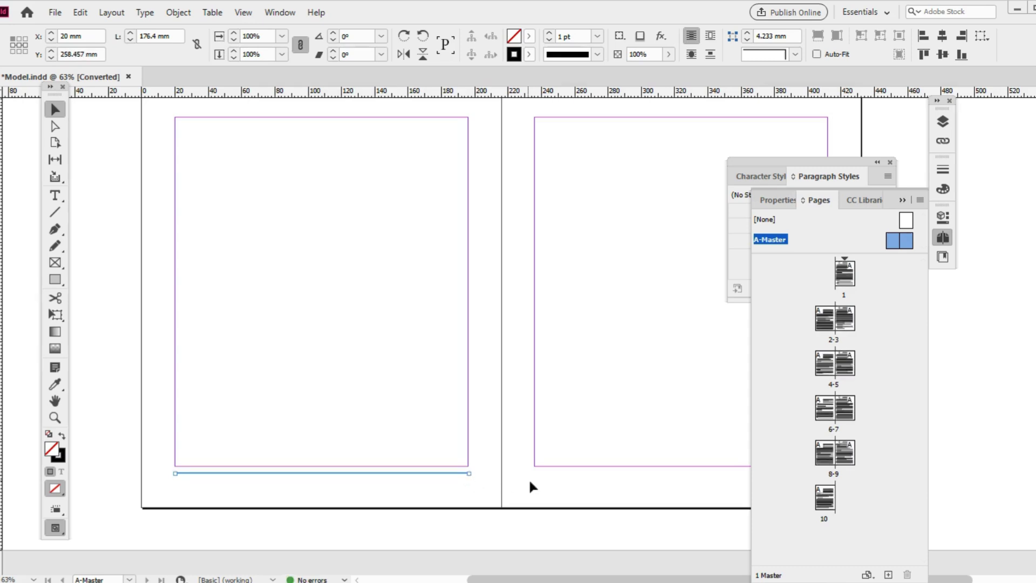
Step: Shorten the footer line slightly from its left end to about 175.5 mm and deselect it
left_click_drag(345, 479, 428, 478)
left_click(342, 497)
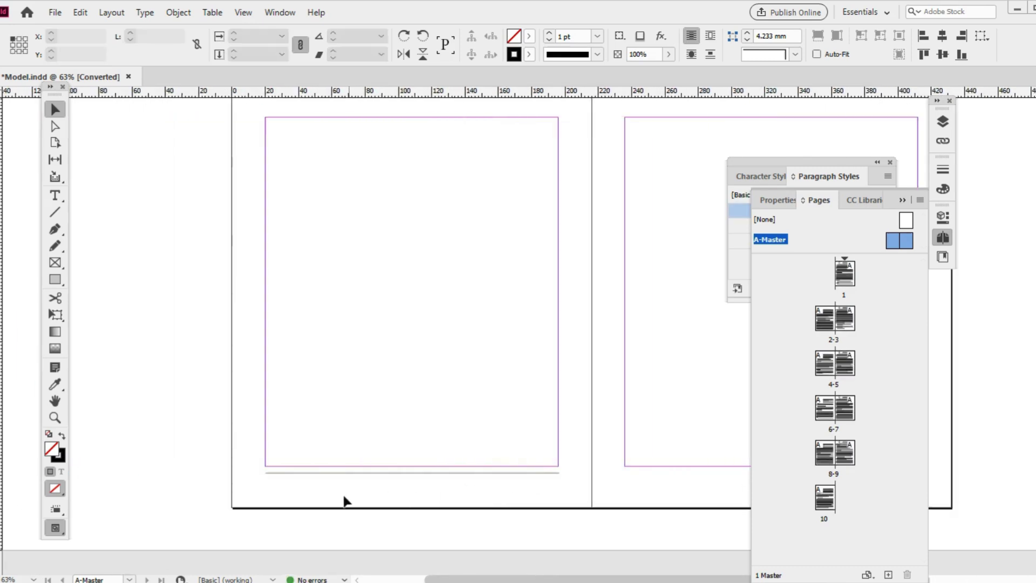
left_click(265, 473)
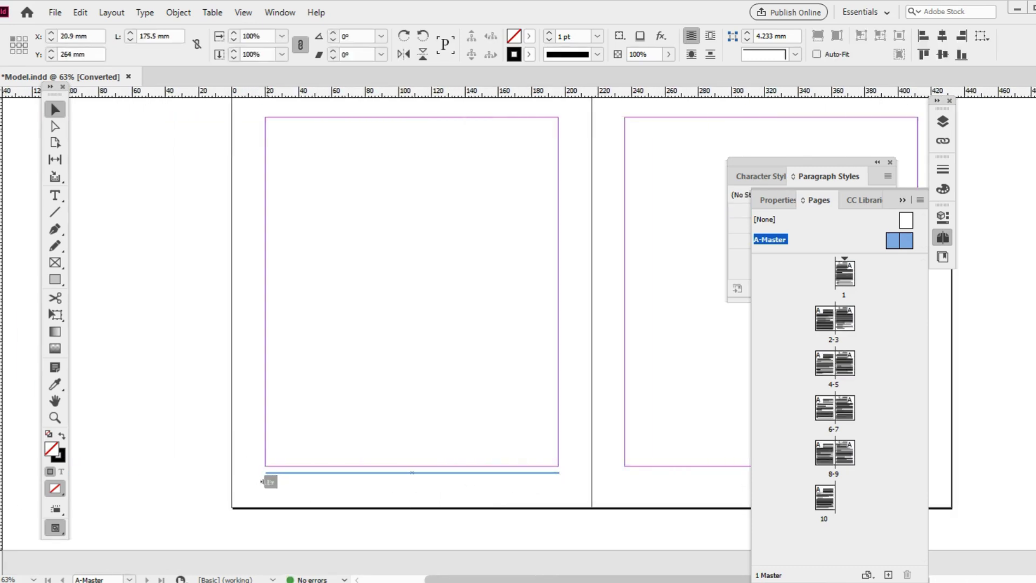
left_click(325, 497)
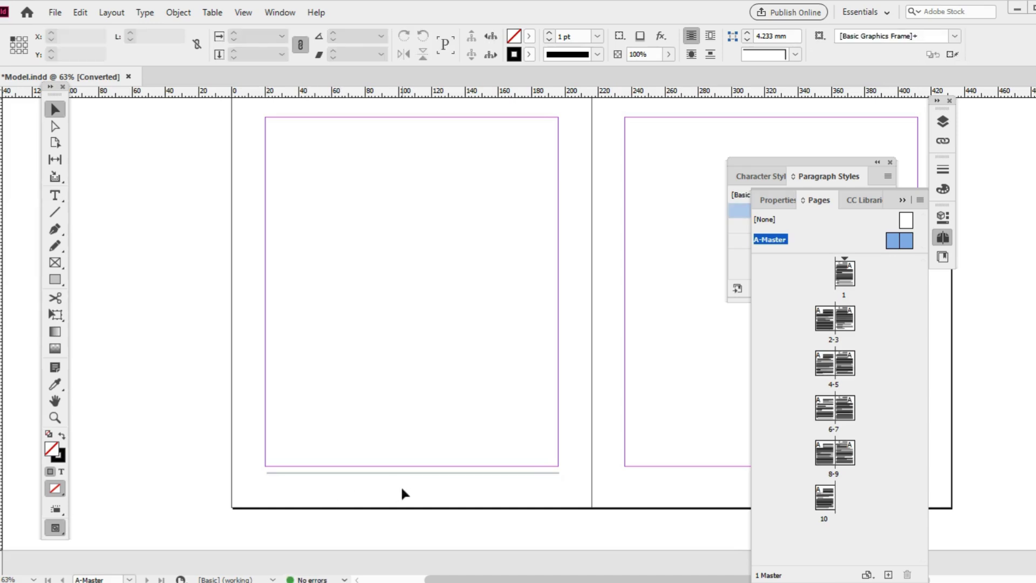
Step: Draw two text frames under the footer line, one about 83.5 by 14.8 mm at its right end and a narrower one at its left end
key("t")
left_click_drag(420, 477, 559, 502)
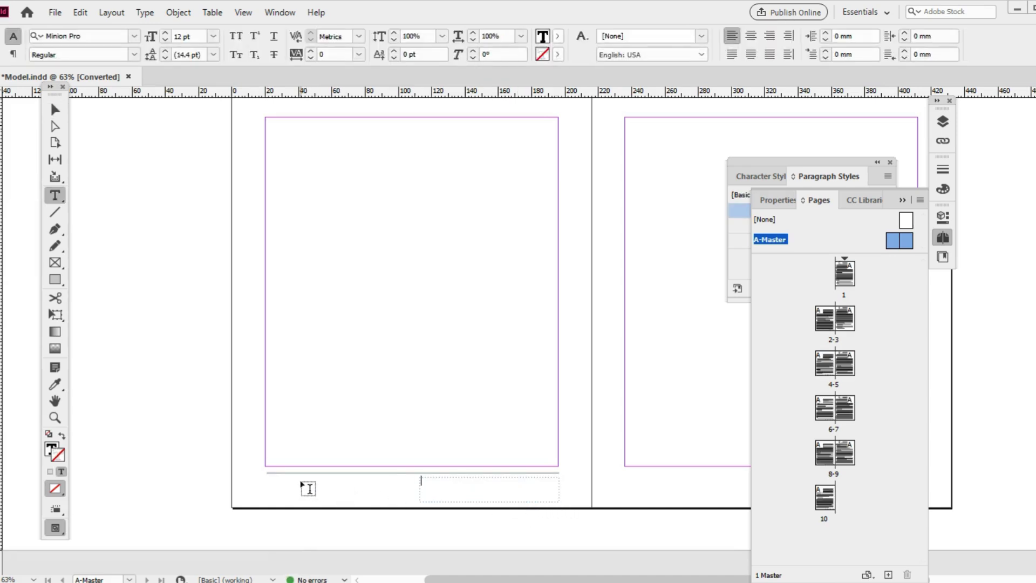
left_click_drag(266, 477, 361, 501)
Step: Insert a Current Page Number marker in the left footer text frame
left_click(149, 14)
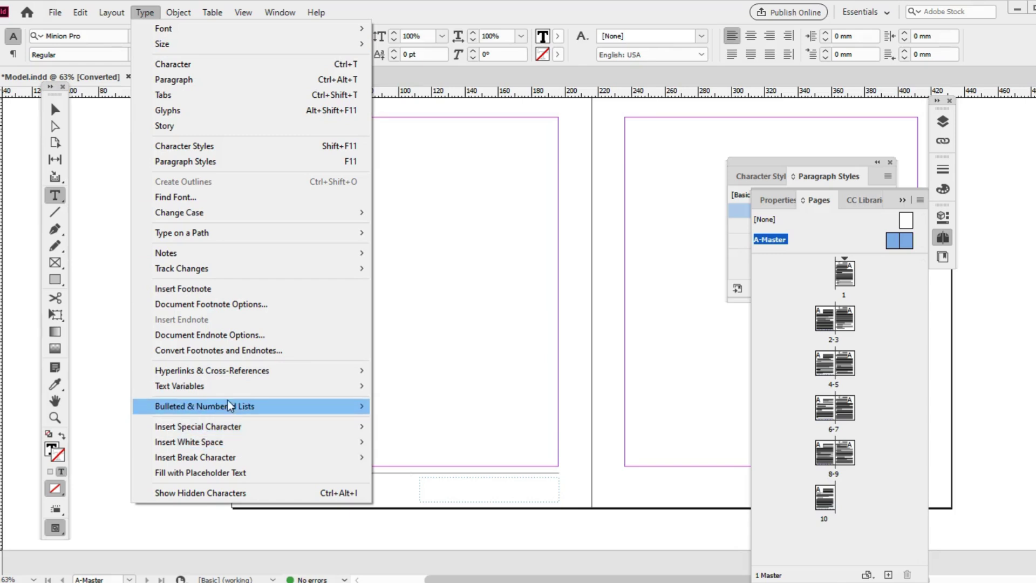
mouse_move(231, 394)
mouse_move(345, 428)
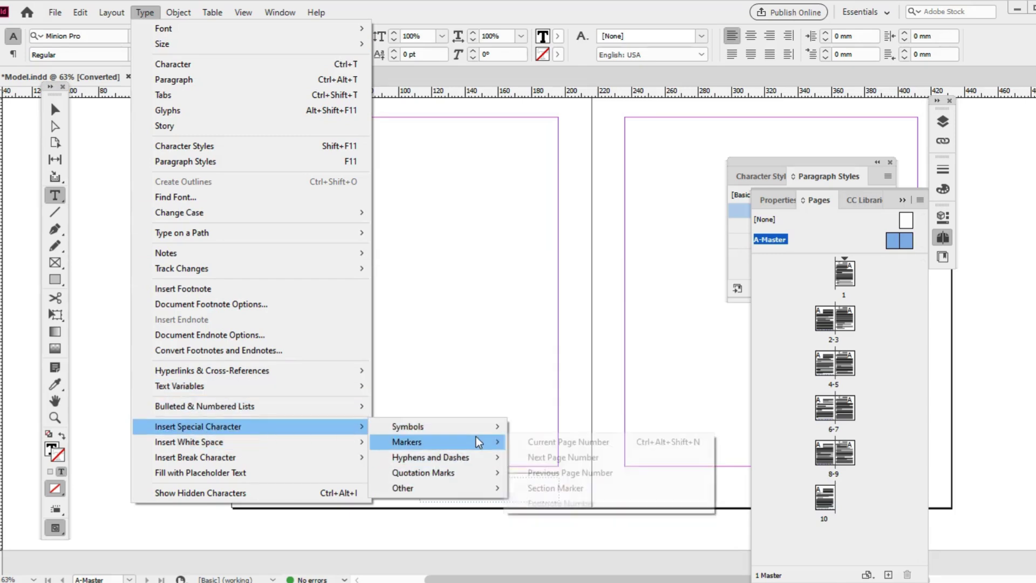
mouse_move(477, 442)
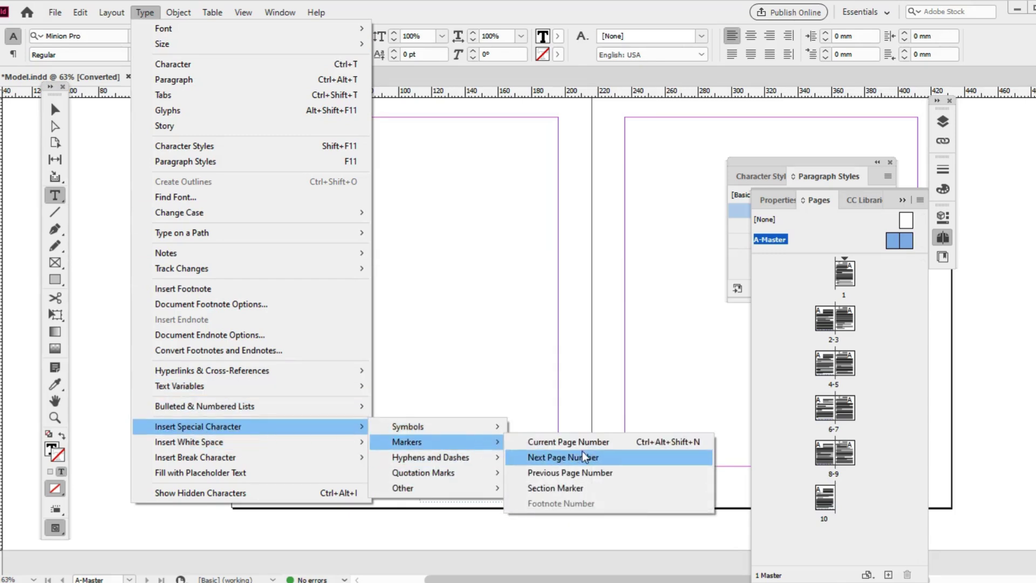
left_click(617, 445)
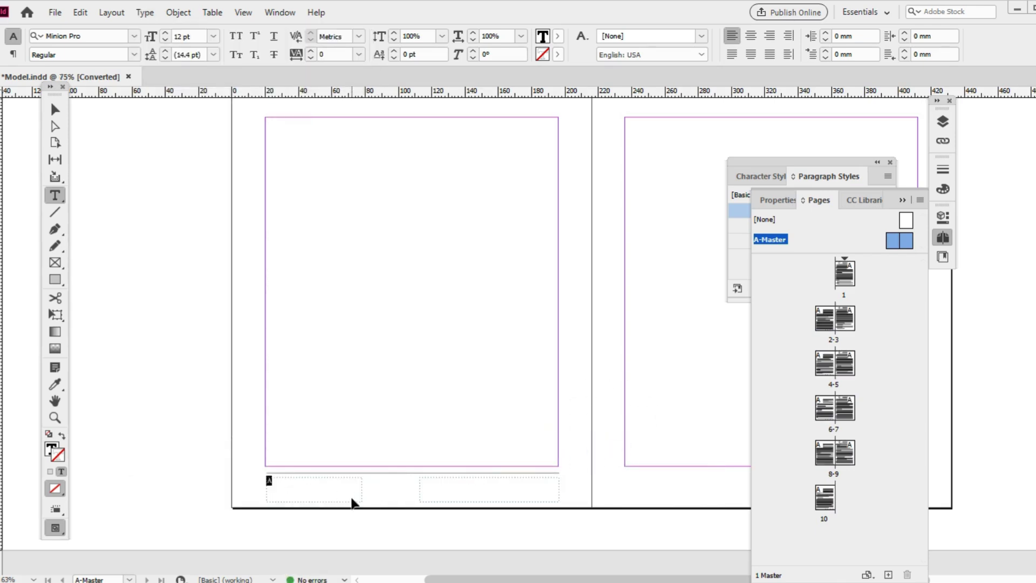
Step: Format the page number marker in Square721 BT Bold at 18 pt
key("ctrl+equal")
key("ctrl+equal")
key("ctrl+equal")
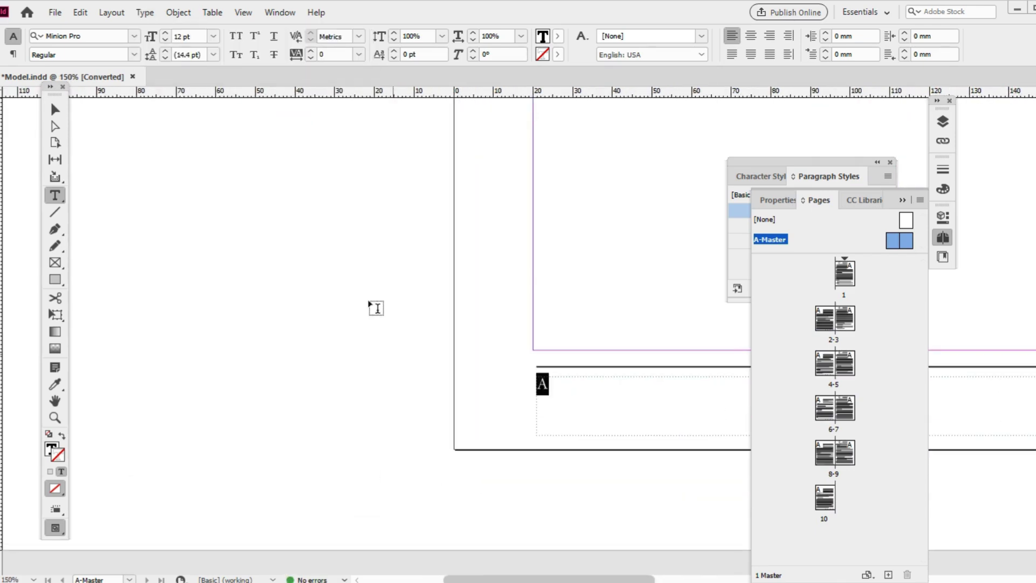
key("ctrl+6")
type("sq")
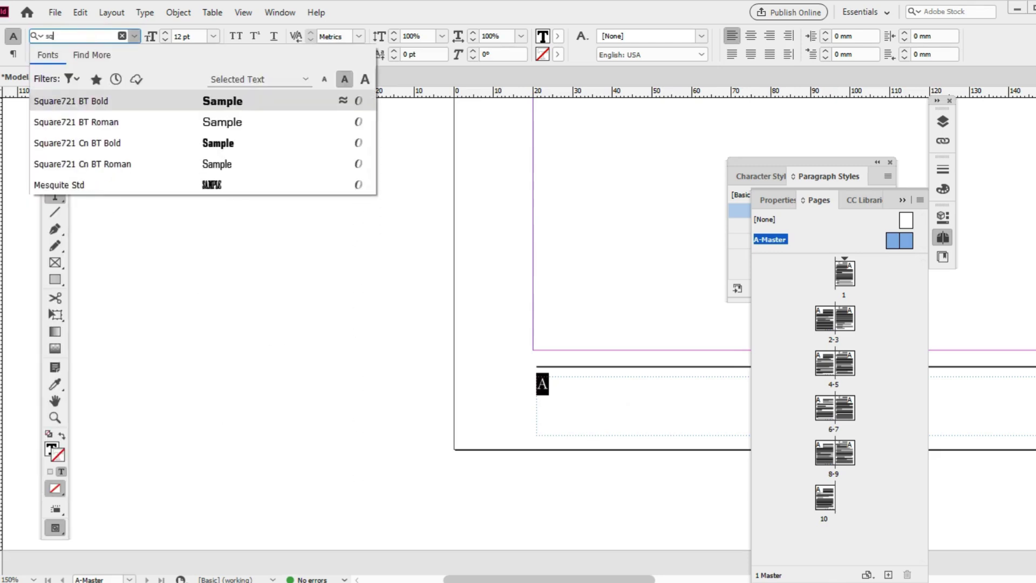
key("Down")
key("Up")
key("Return")
key("ctrl+shift+period")
key("ctrl+shift+period")
key("ctrl+shift+period")
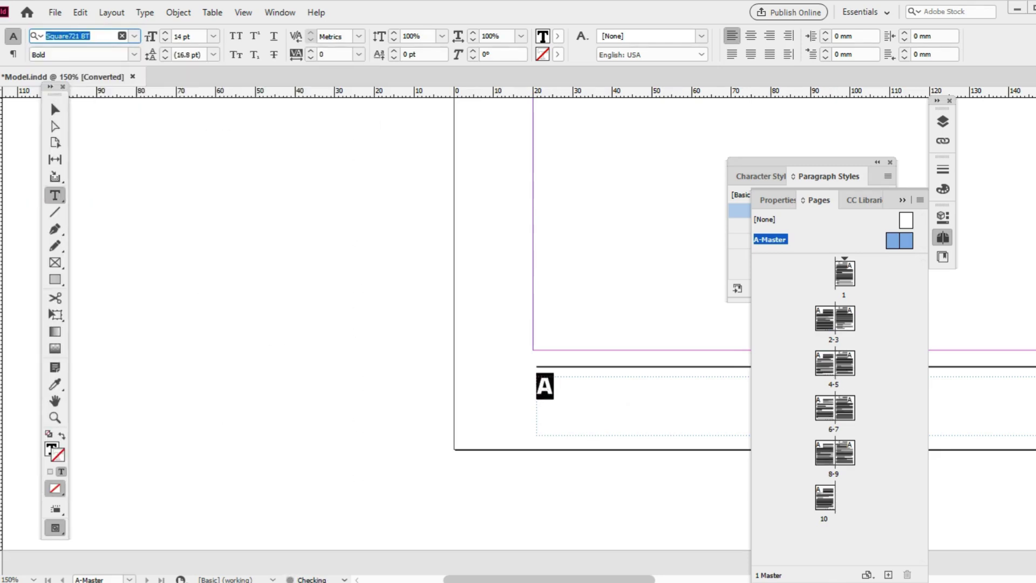
key("Escape")
left_click(559, 402)
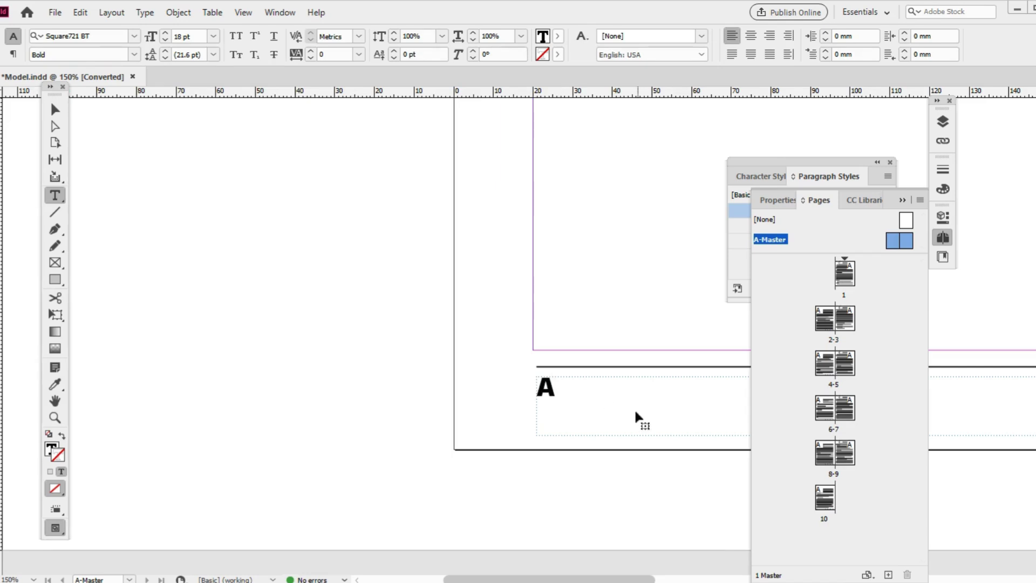
Step: Copy the page number's text formatting to the empty right footer frame with the Eyedropper and right-align its text
key("Escape")
scroll(587, 410, "right", 10)
left_click(459, 421)
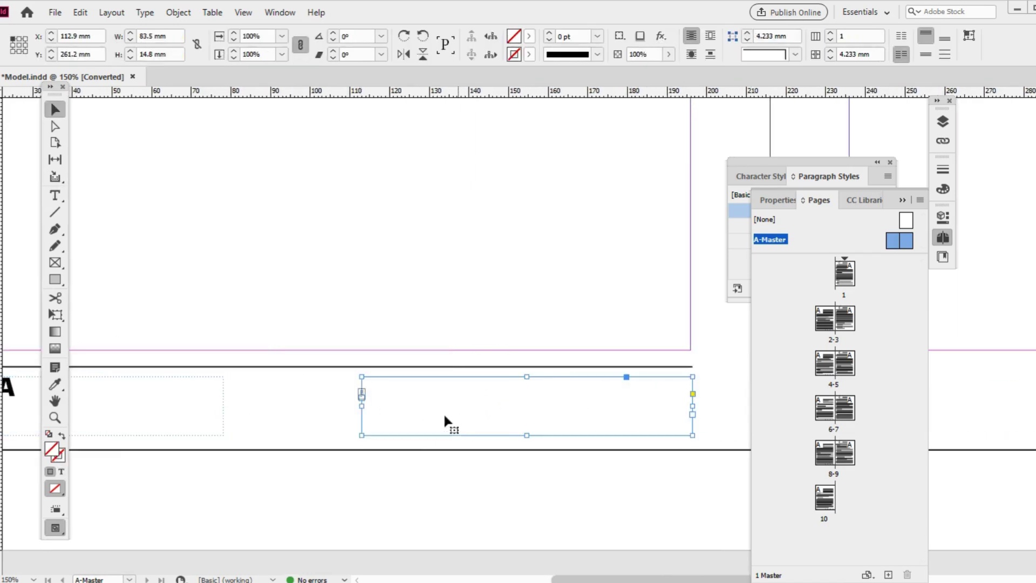
double_click(461, 407)
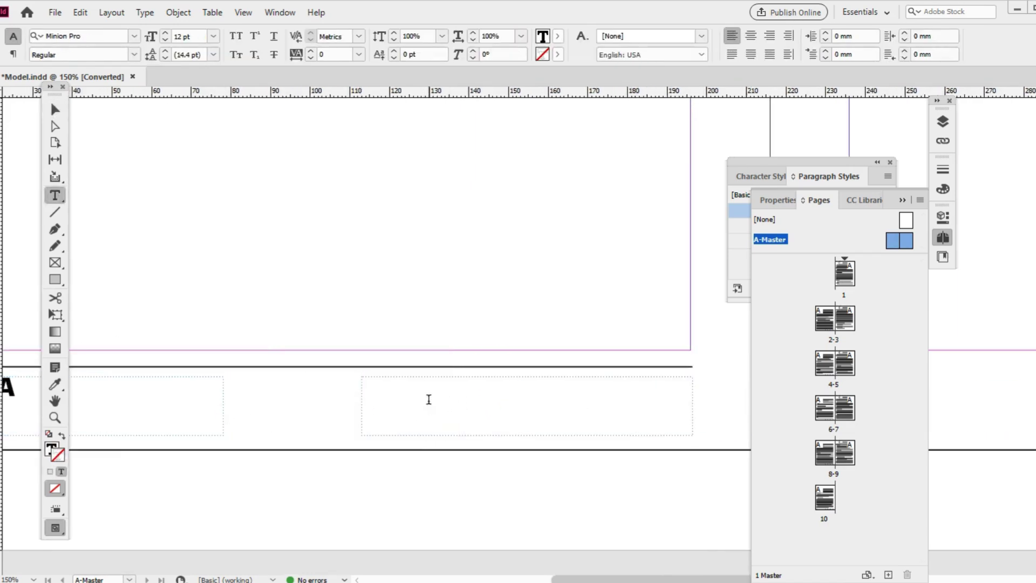
key("ctrl+shift+r")
left_click(54, 384)
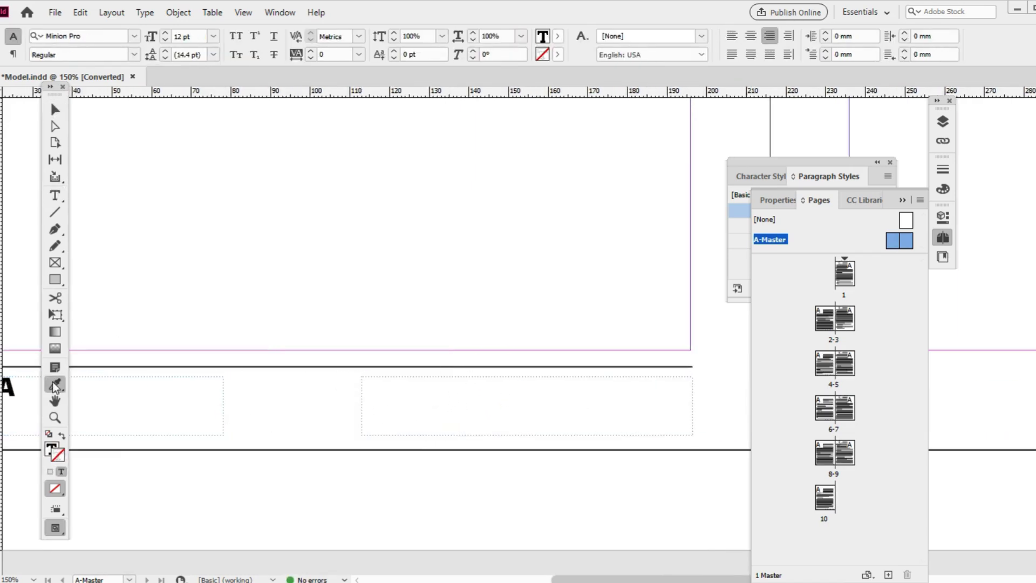
left_click(11, 386)
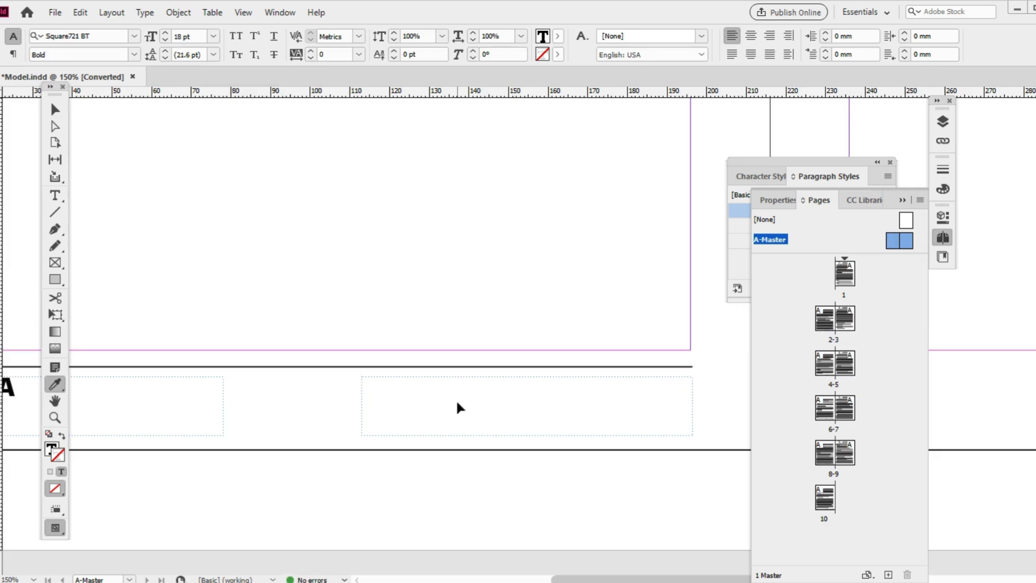
key("ctrl+shift+r")
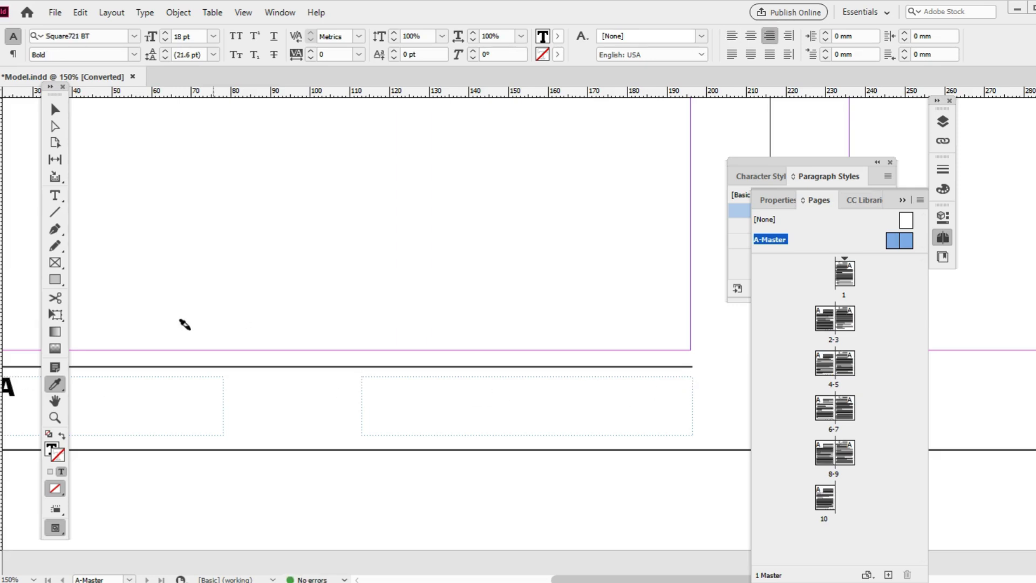
Step: Insert the text variables Variable 1 and Variable 2 one after the other in the right footer frame
left_click(55, 196)
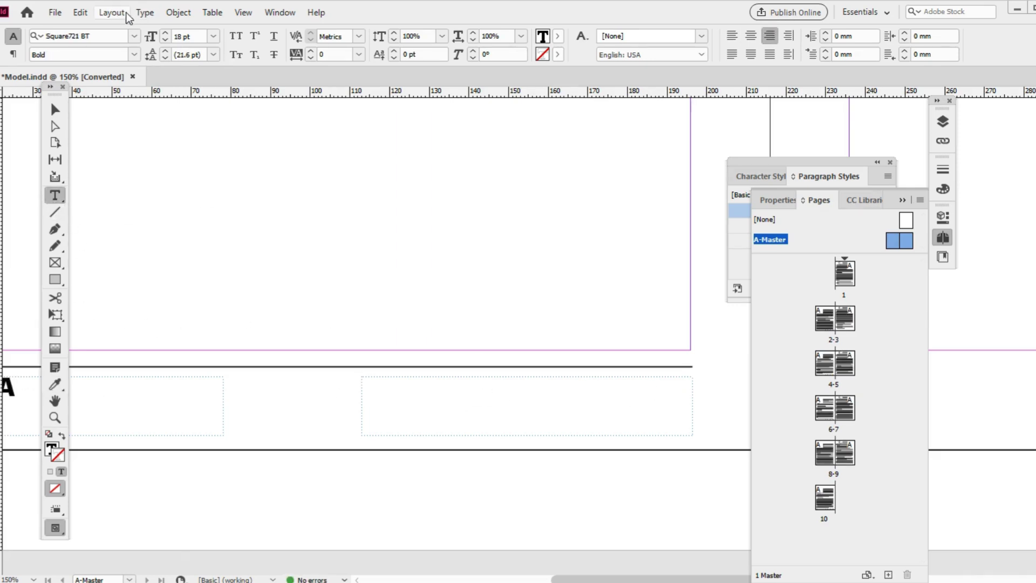
left_click(145, 12)
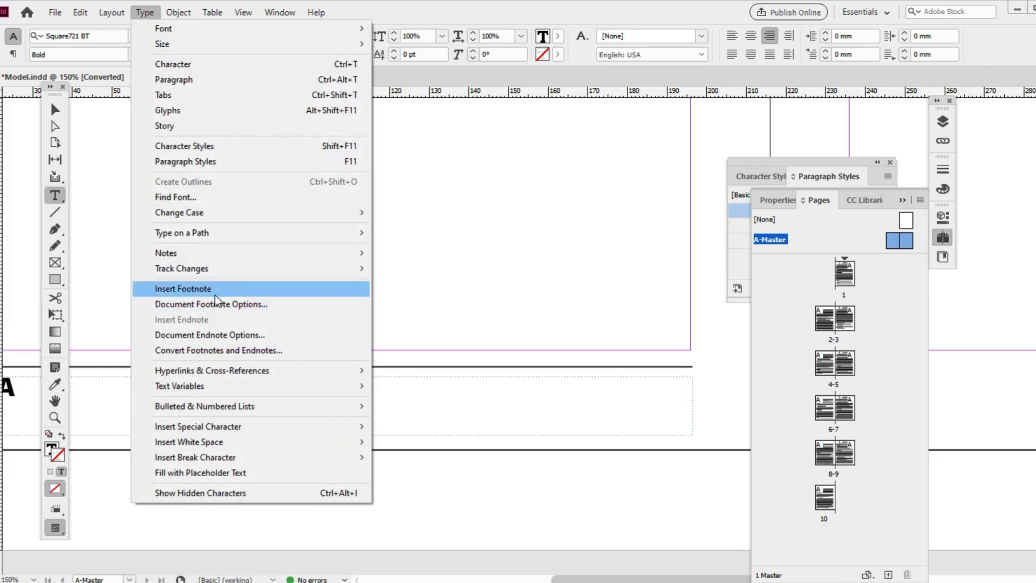
mouse_move(420, 400)
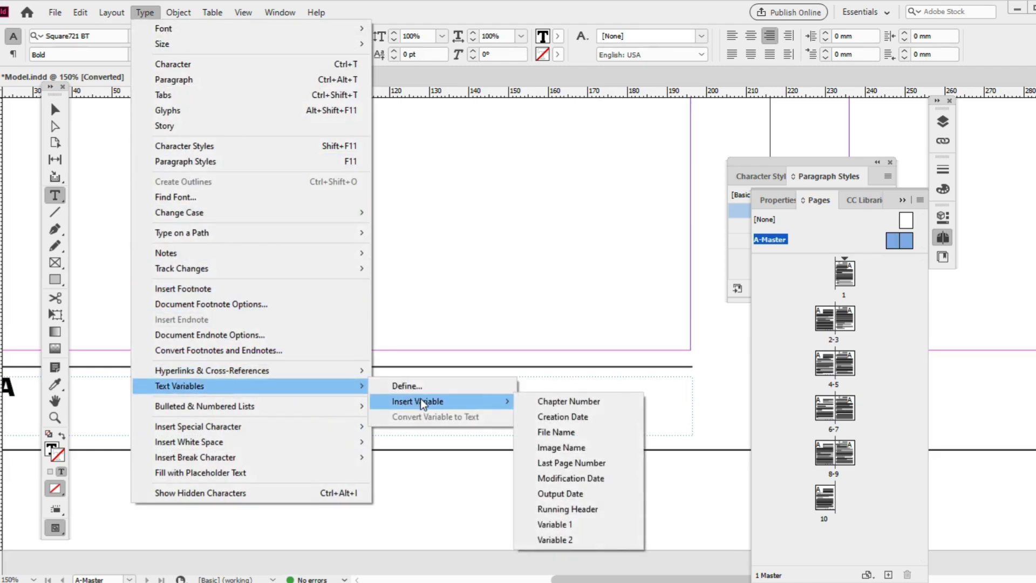
left_click(571, 521)
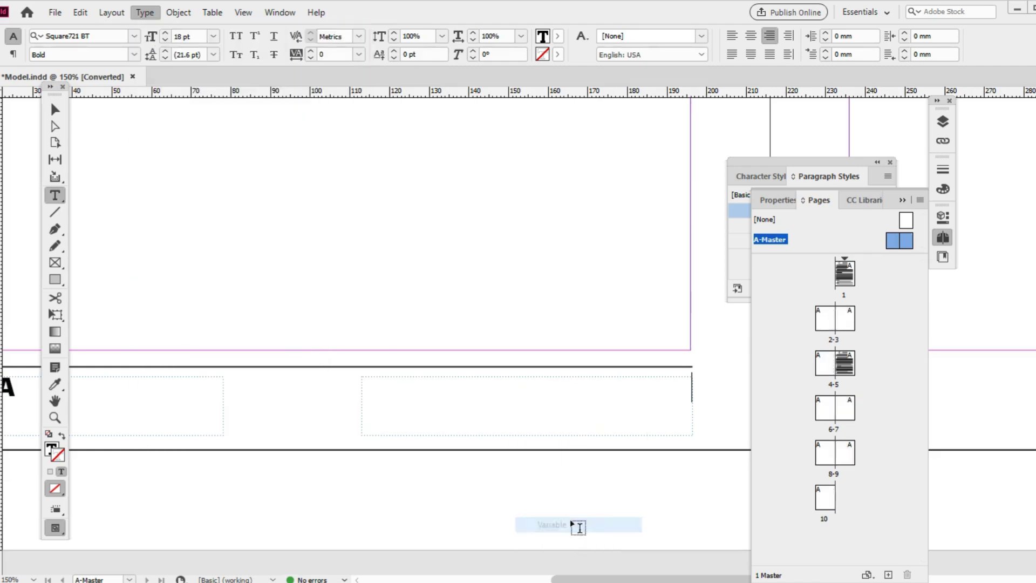
left_click(135, 14)
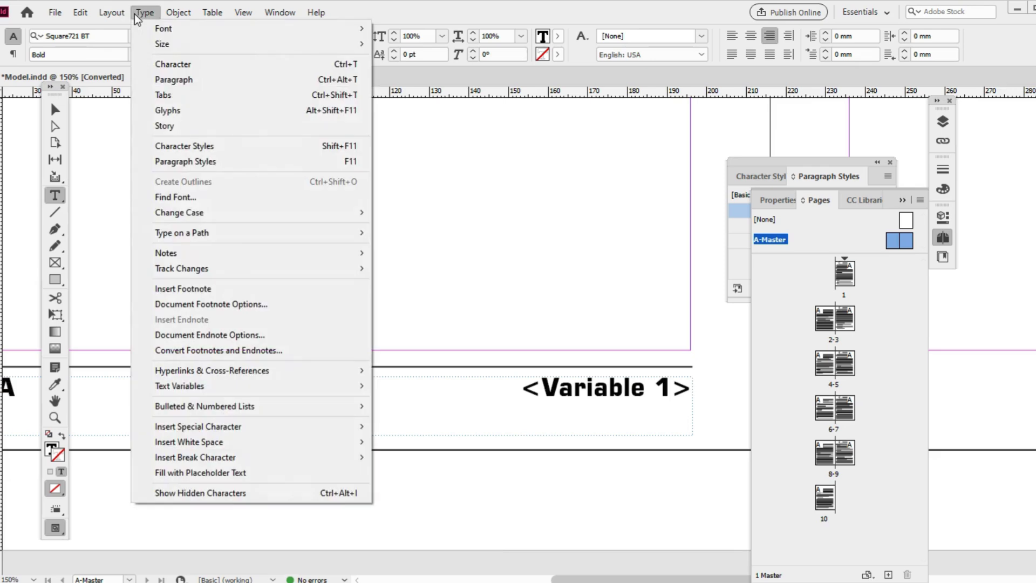
mouse_move(247, 388)
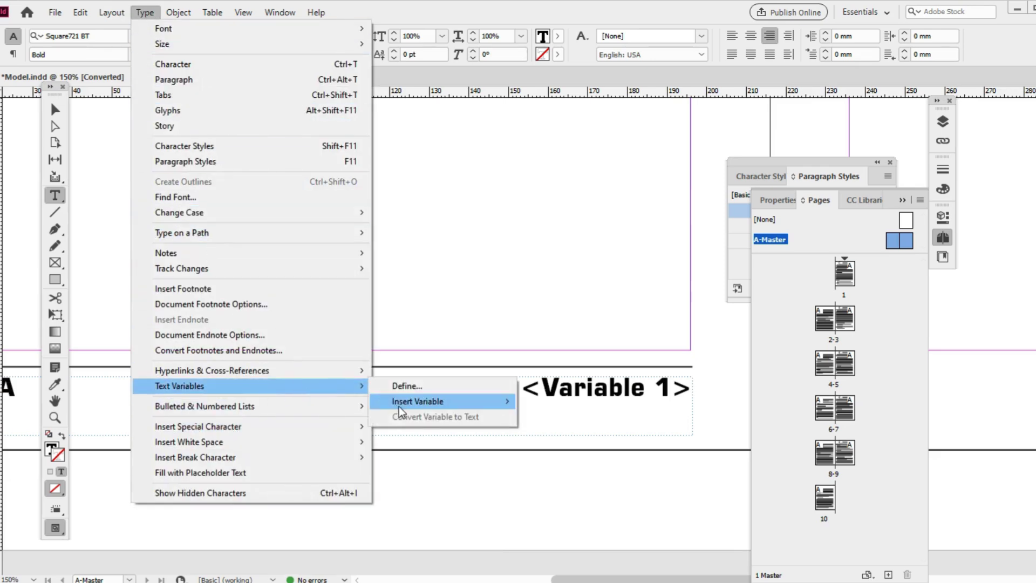
mouse_move(431, 409)
left_click(574, 542)
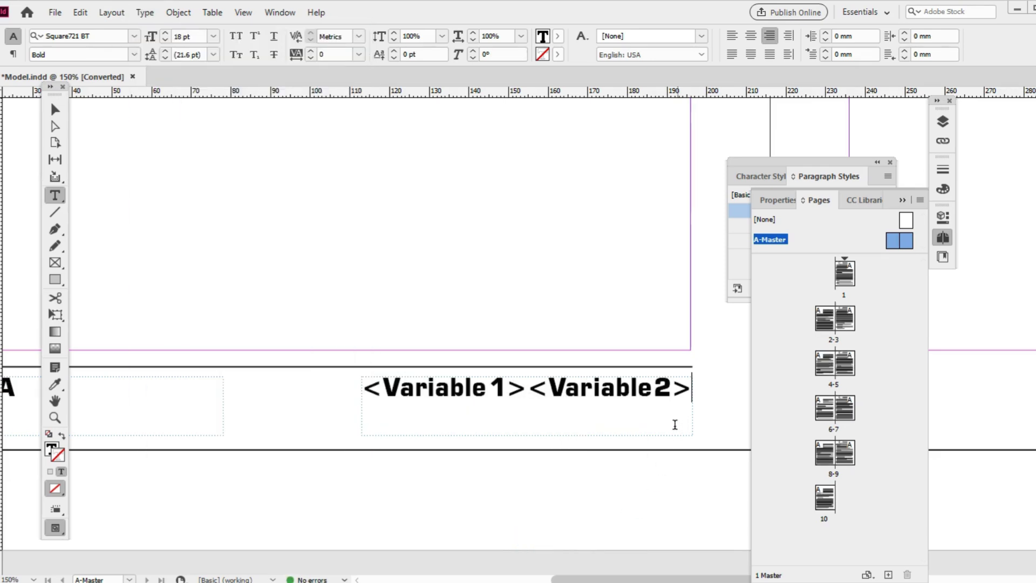
Step: Separate the two variables with a hyphen and widen their frame leftwards to the edge of the page number frame
type("-")
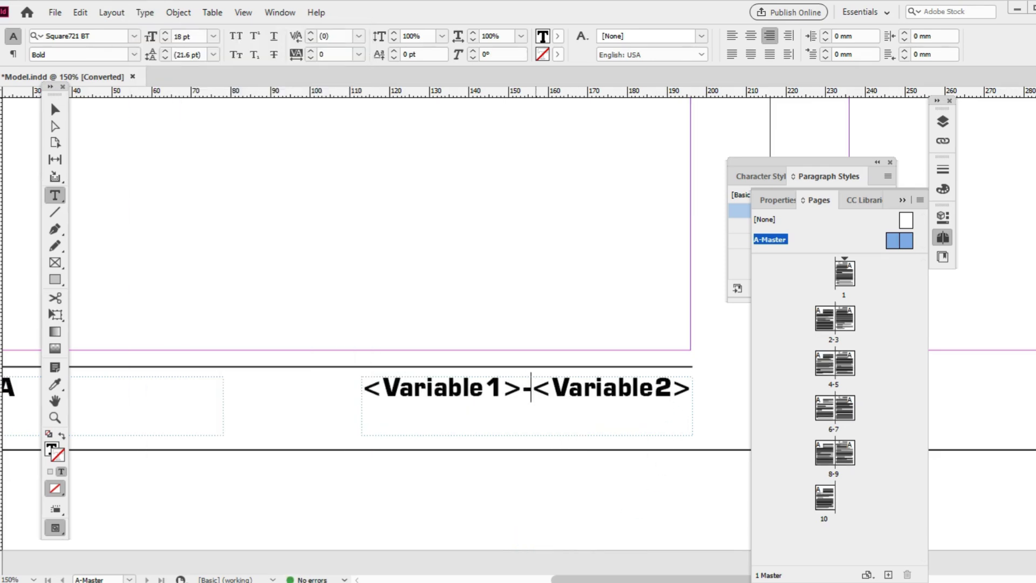
key("Escape")
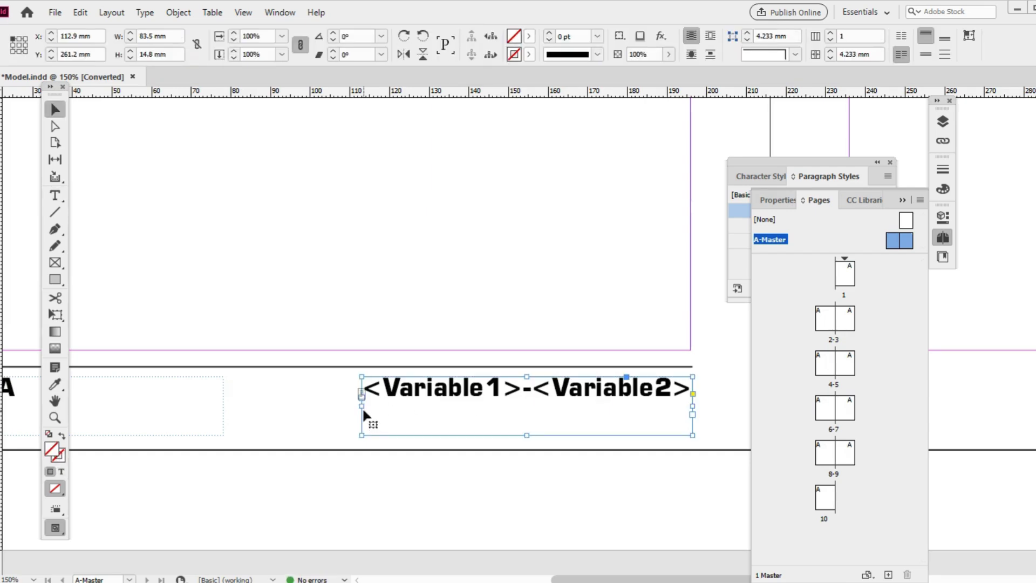
left_click_drag(361, 406, 218, 405)
Step: Try Arial Bold and Lucida Sans Unicode as the font for the two variables in the footer
triple_click(527, 406)
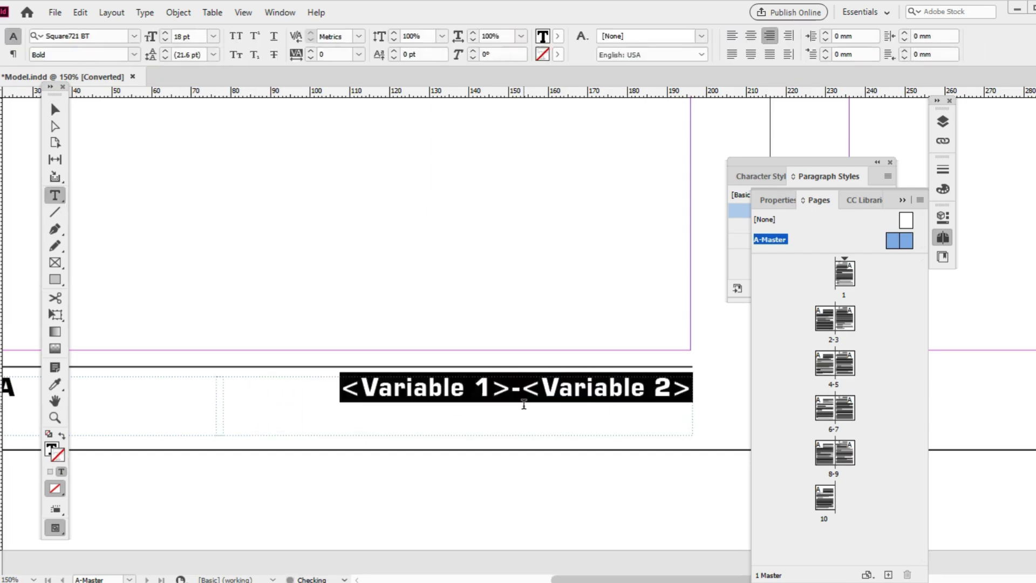
left_click(108, 36)
type("sq")
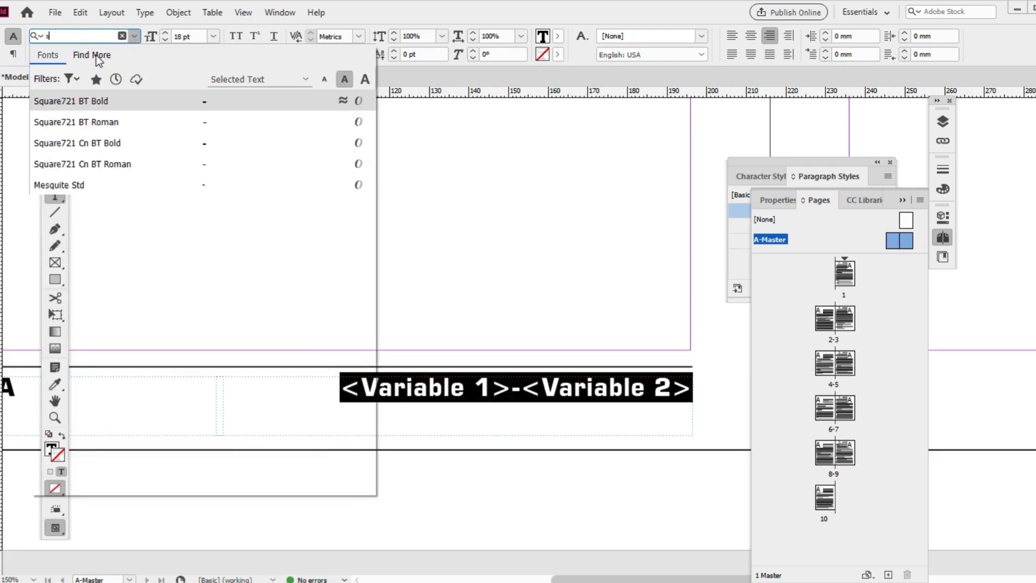
key("BackSpace")
key("BackSpace")
type("ari")
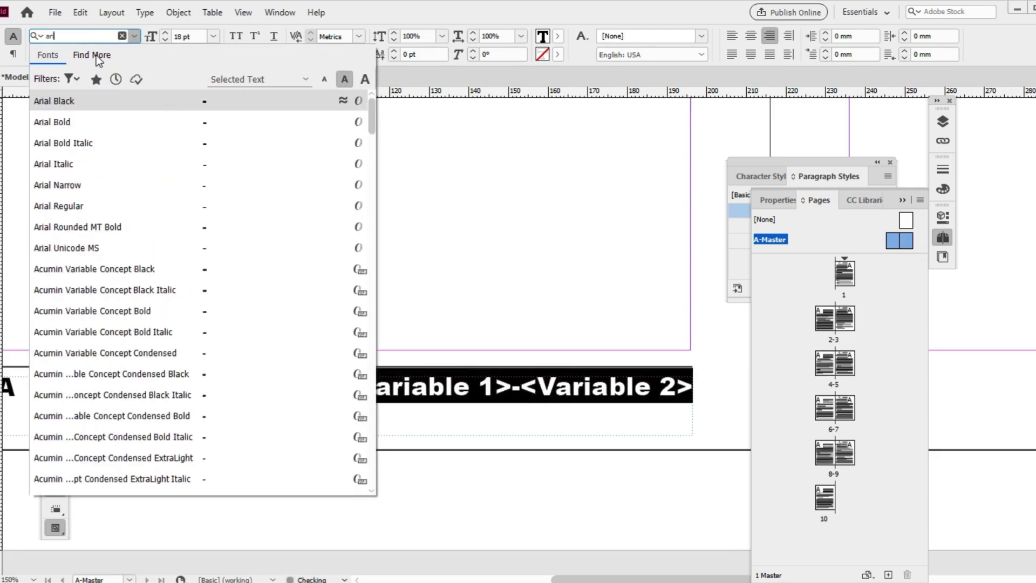
key("Down")
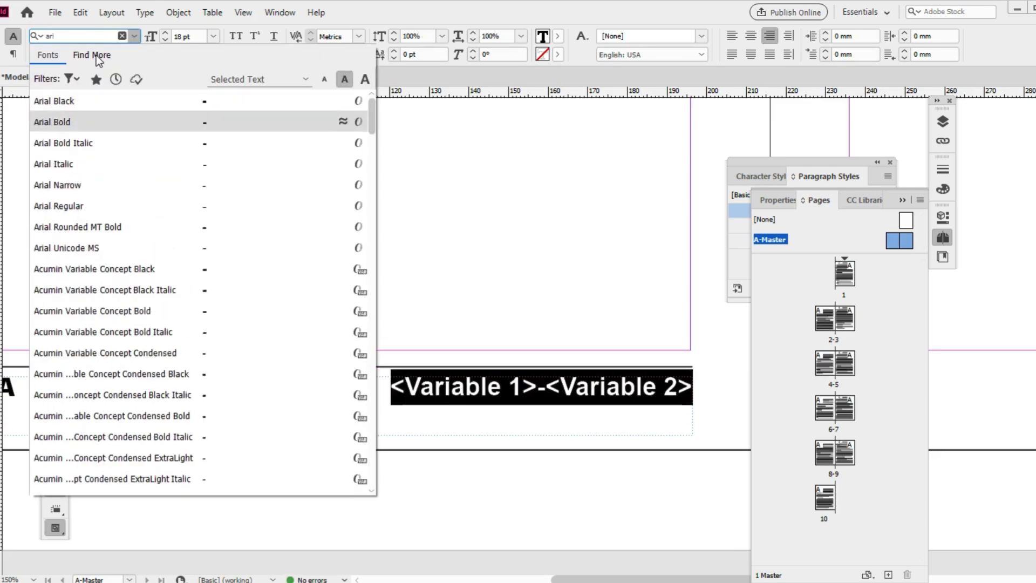
key("BackSpace")
key("BackSpace")
key("BackSpace")
type("i")
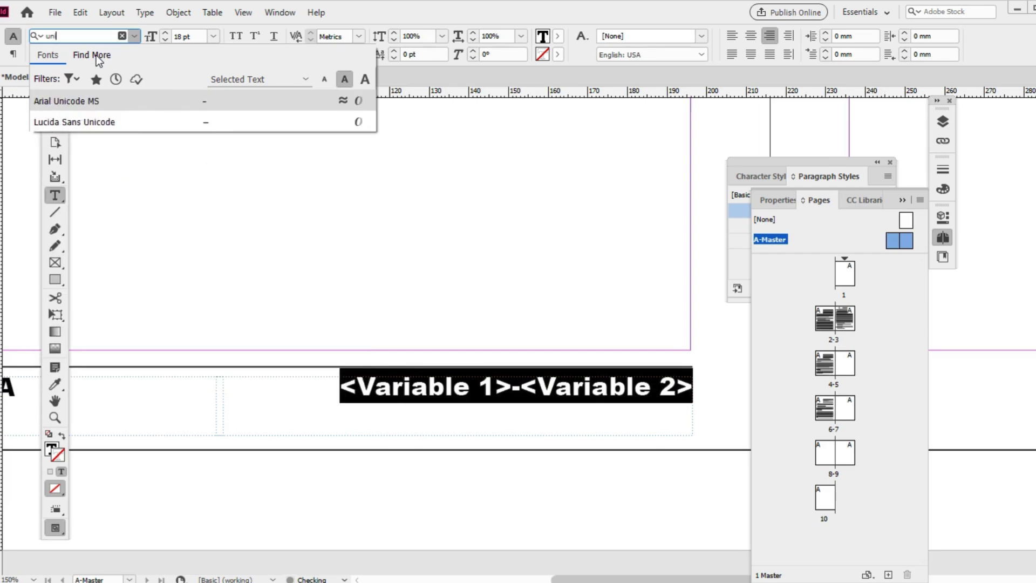
type("d")
key("BackSpace")
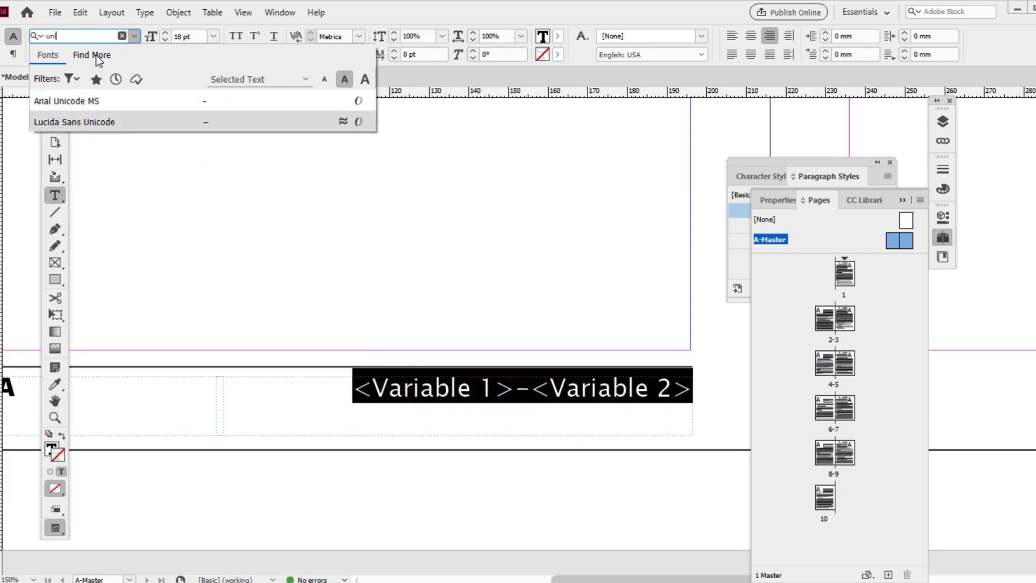
Step: Set the font of the footer's two variables to Franklin Gothic Demi Cond
key("BackSpace")
key("BackSpace")
key("BackSpace")
type("fran")
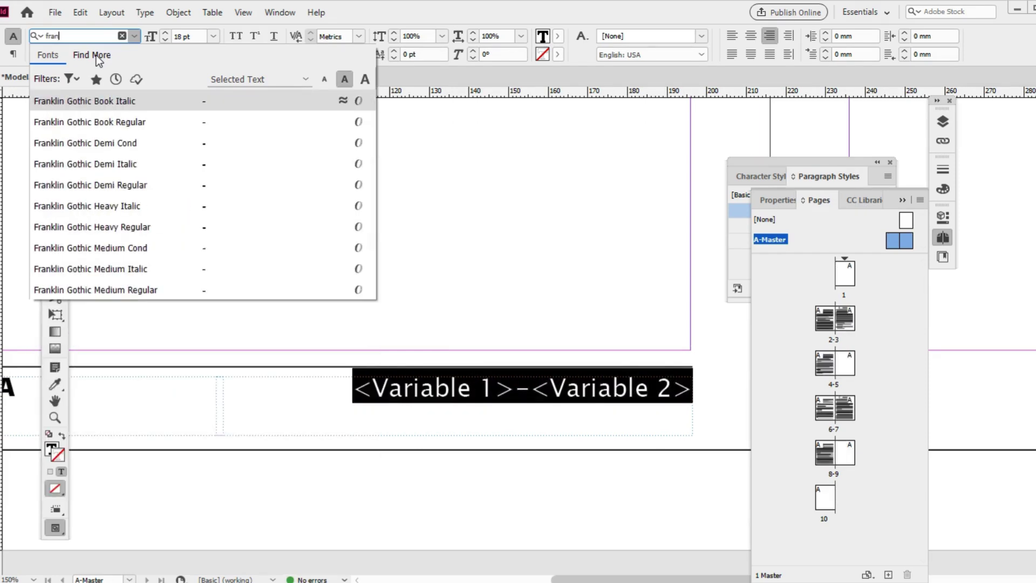
key("Down")
key("Down")
key("Return")
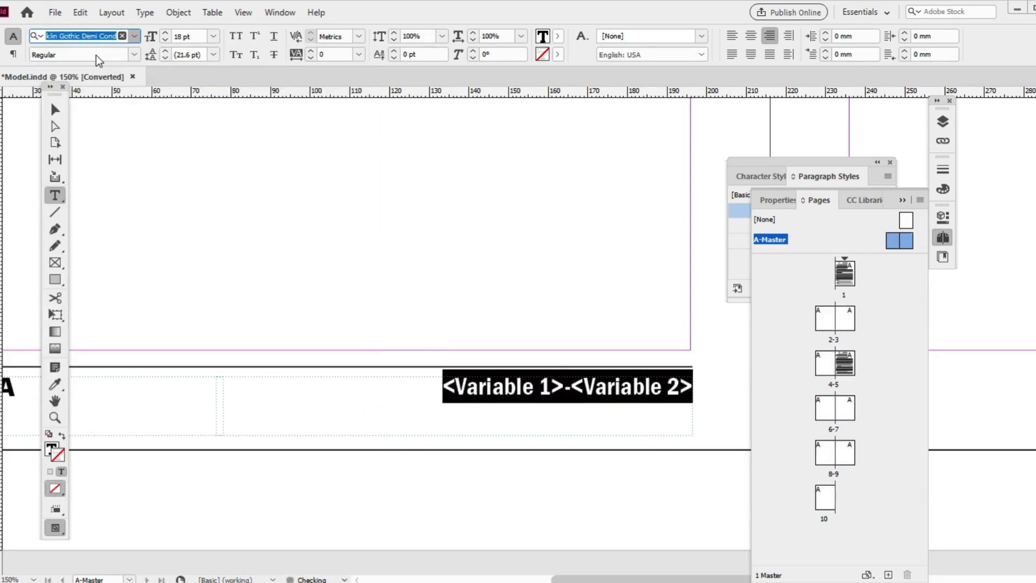
key("Escape")
left_click(590, 515)
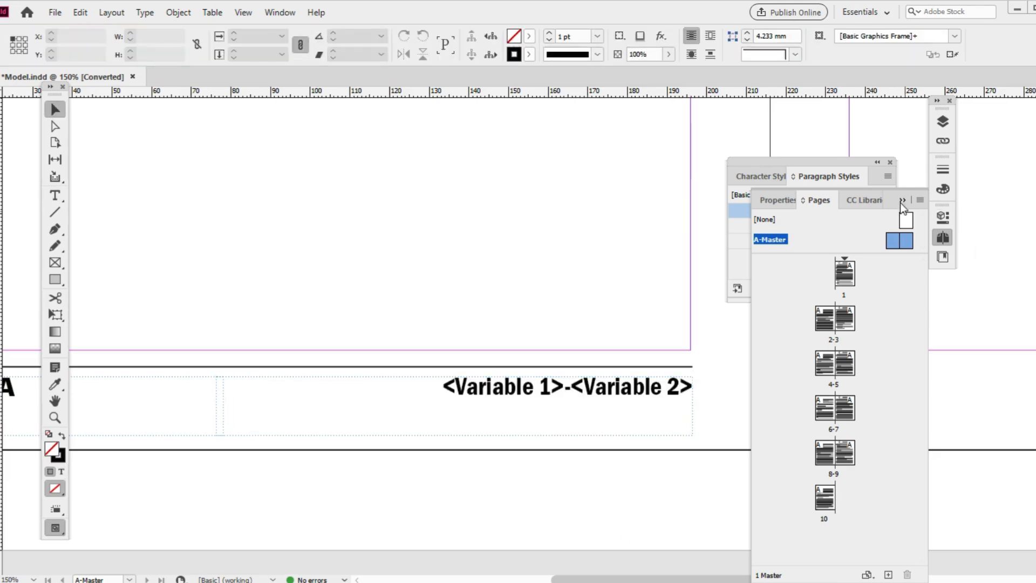
Step: Clear the panels away from the master spread and select the complete left-page footer, including its line
left_click(899, 197)
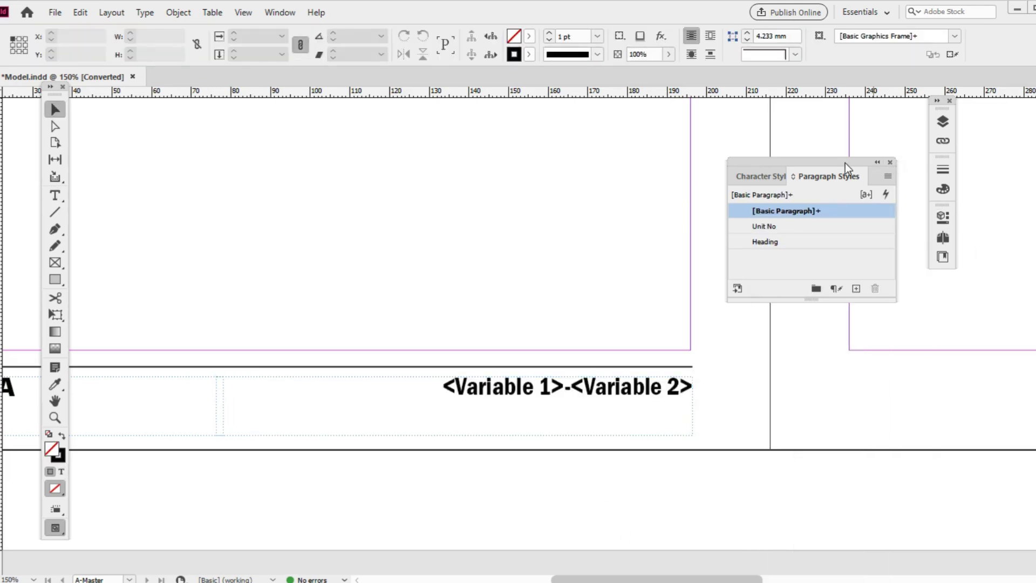
left_click_drag(845, 163, 889, 458)
key("ctrl+5")
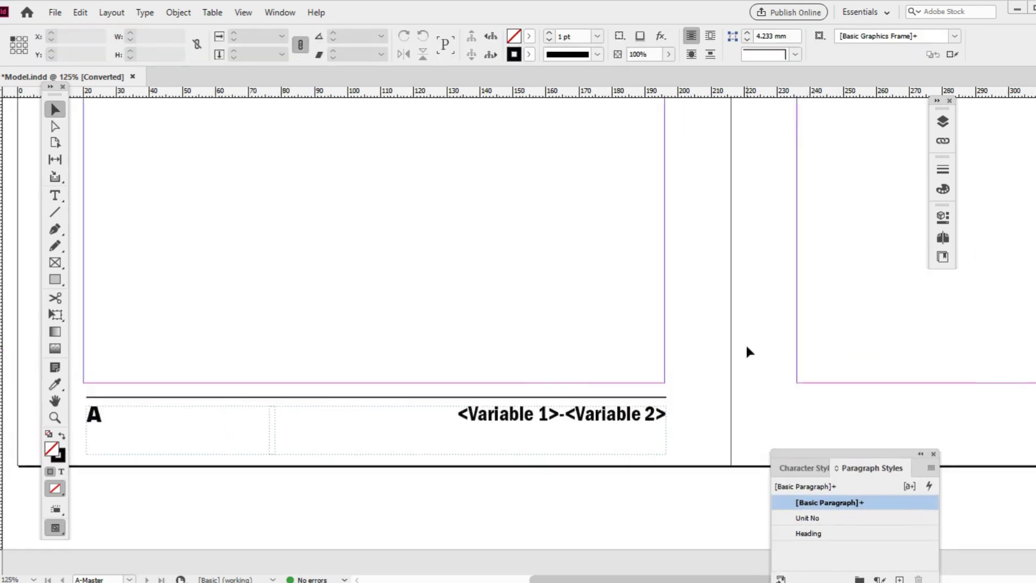
left_click_drag(573, 309, 501, 310)
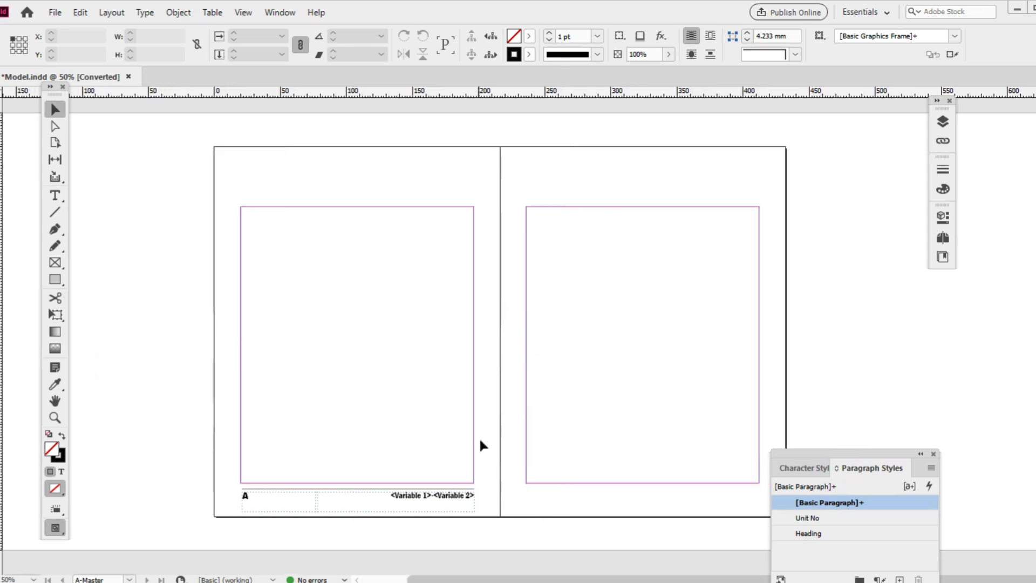
left_click_drag(480, 440, 388, 516)
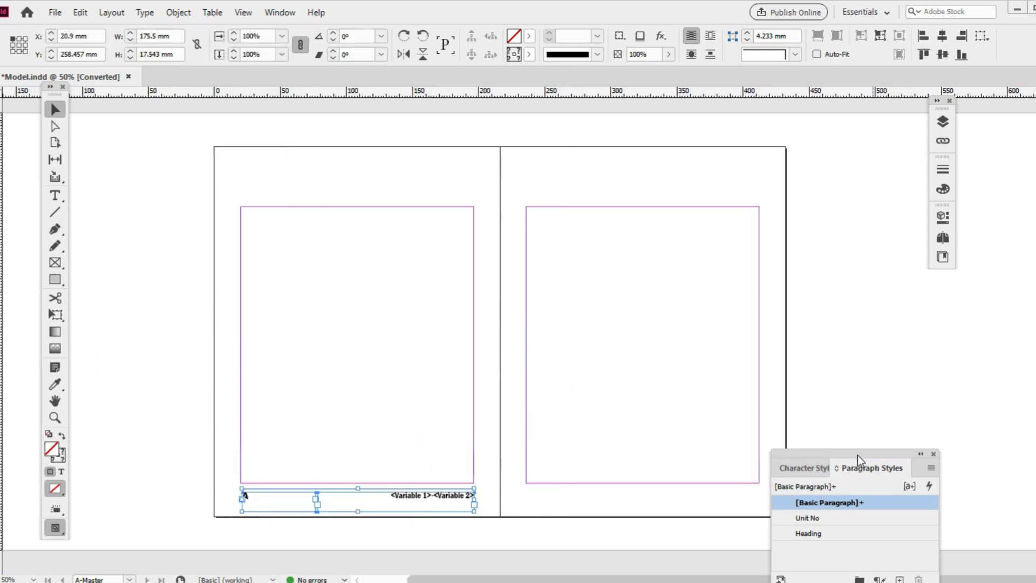
left_click_drag(858, 459, 926, 463)
Step: Try to duplicate the left-page footer onto the right master page, then undo the attempt
left_click_drag(441, 499, 717, 512)
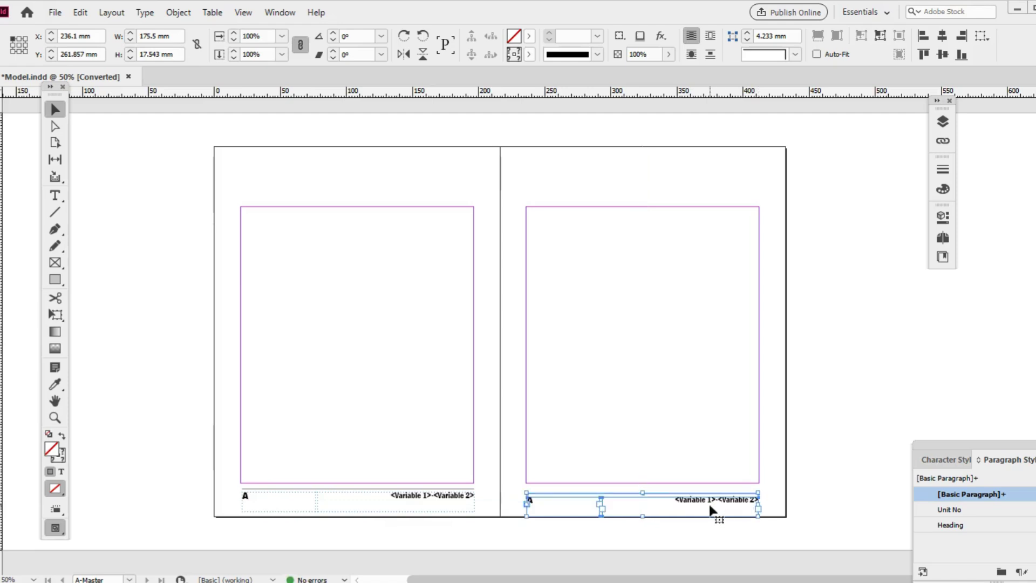
key("ctrl+z")
left_click_drag(483, 473, 589, 510)
key("ctrl+z")
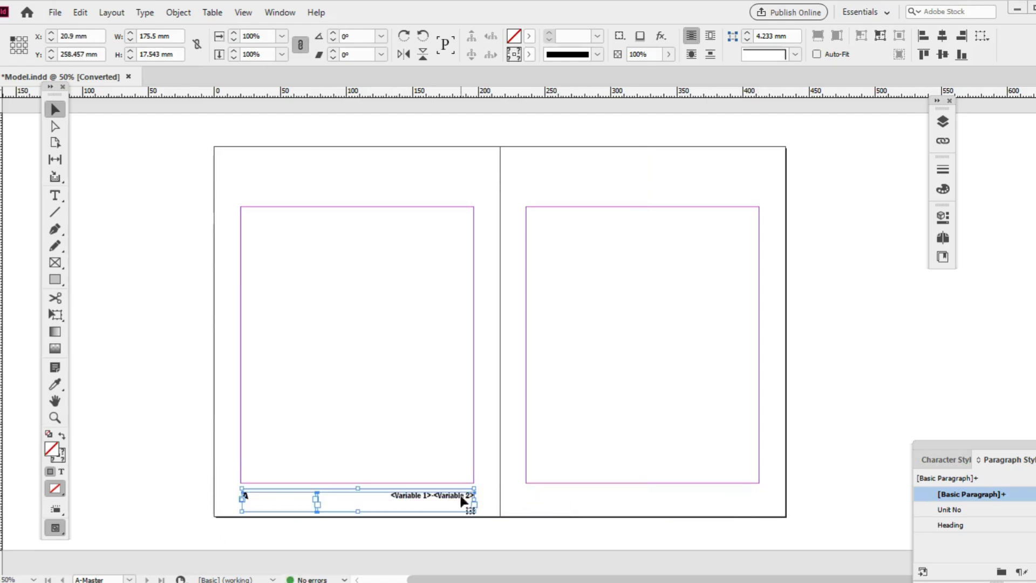
Step: Place a copy of the left-page footer on the right master page, level with the original below the margin frame
left_click_drag(453, 501, 735, 507)
left_click(777, 479)
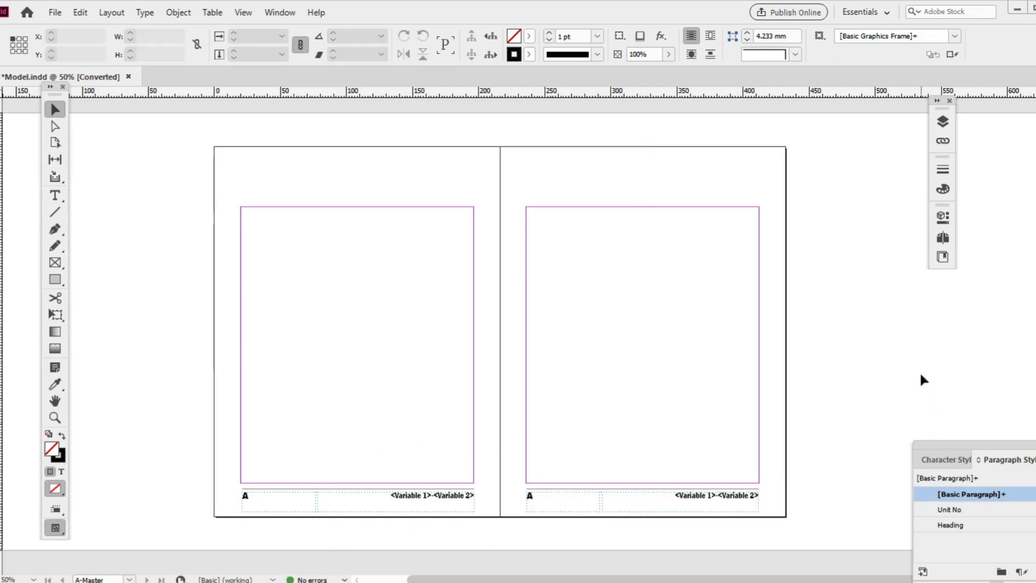
Step: Open page 1 and examine the page number and running header in its footer
left_click(281, 13)
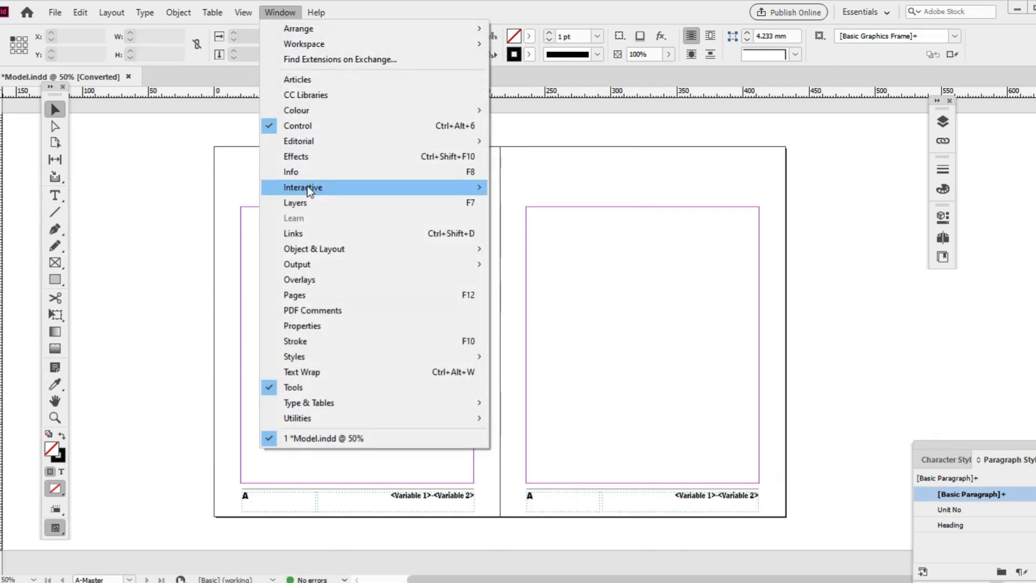
left_click(305, 295)
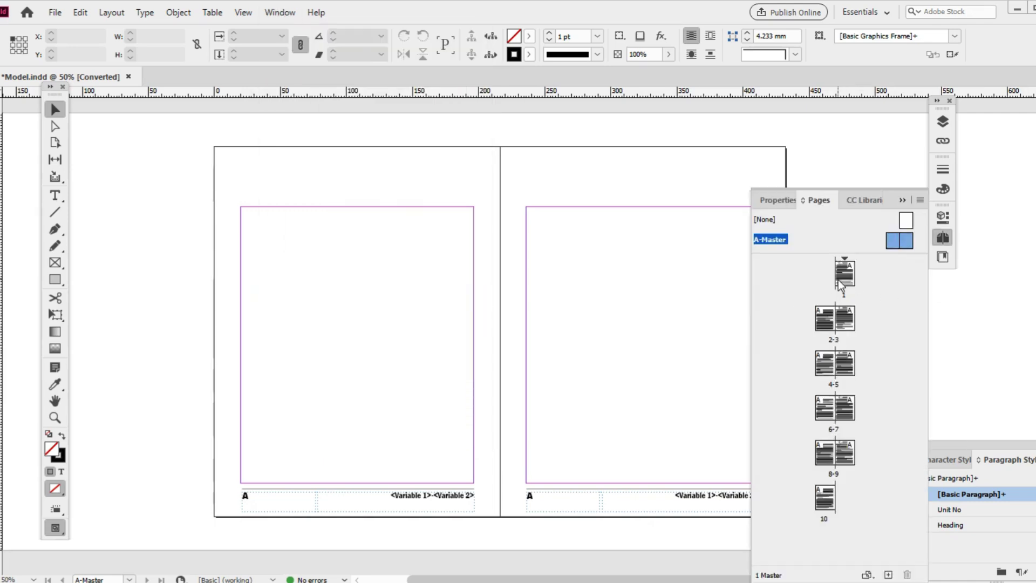
double_click(837, 279)
scroll(335, 428, "down", 1)
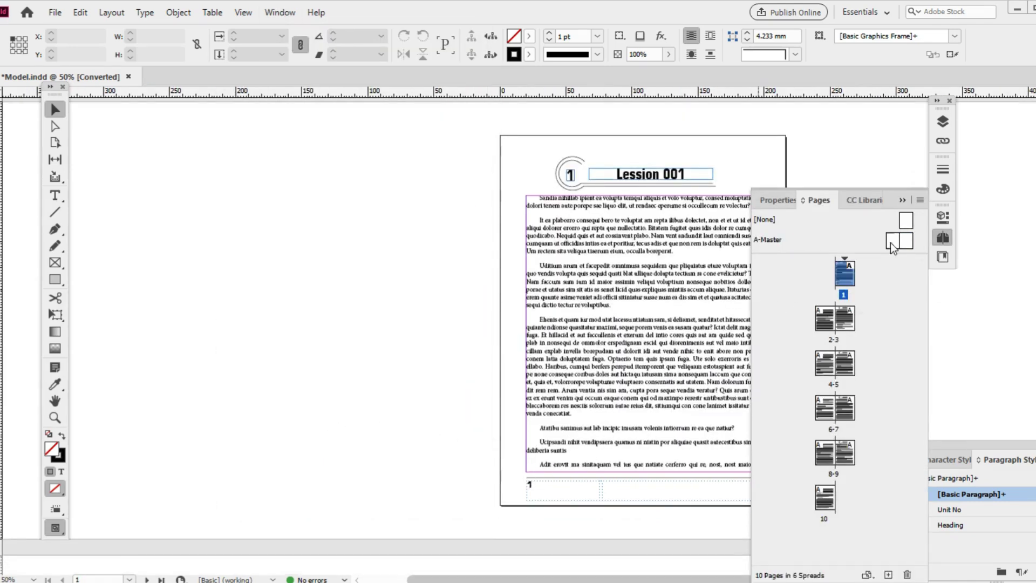
left_click(902, 199)
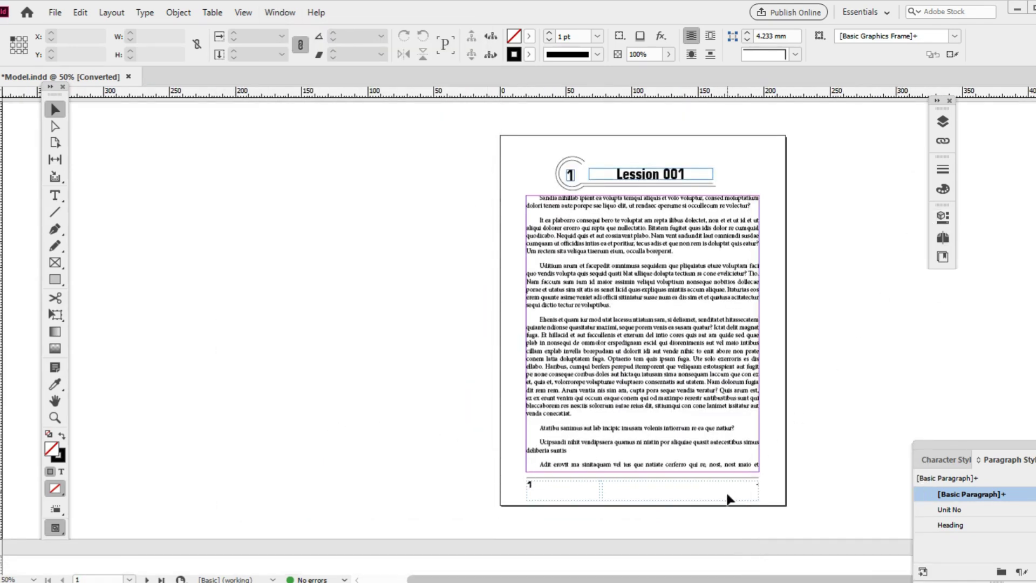
key("ctrl+equal")
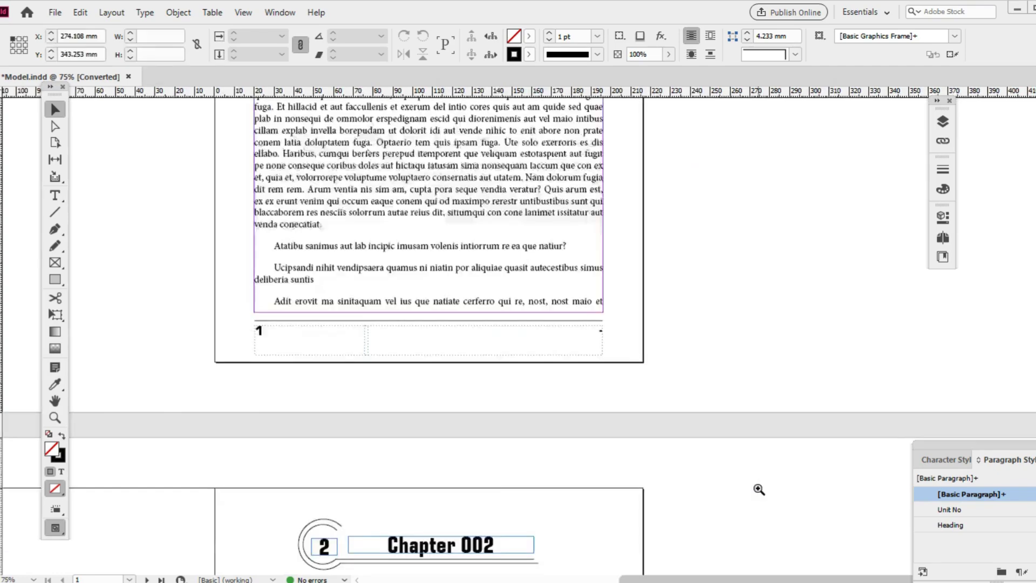
key("ctrl+equal")
left_click_drag(579, 131, 718, 413)
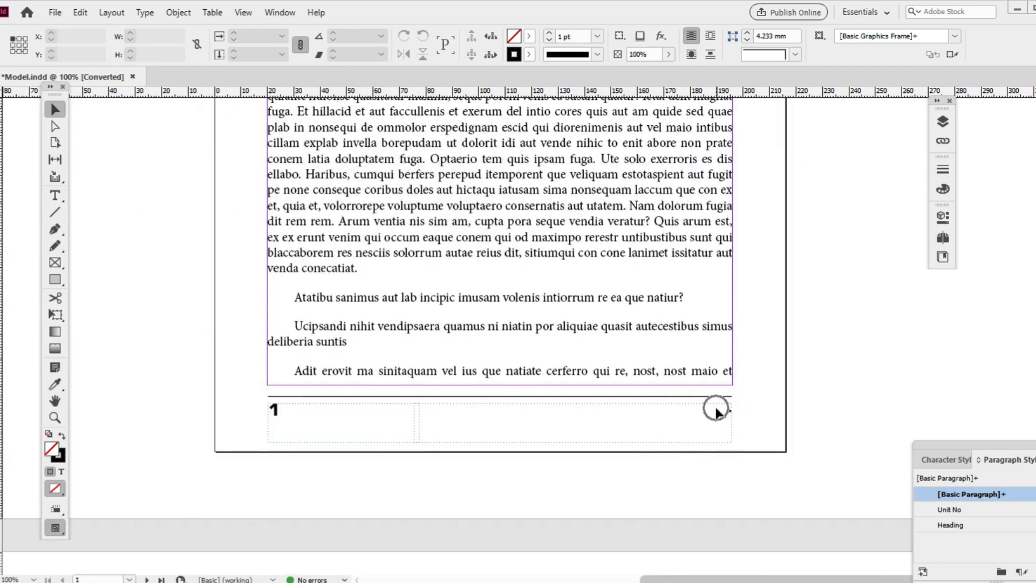
Step: Apply the Heading paragraph style to the "Lession 001" title on page 1
scroll(547, 212, "up", 10)
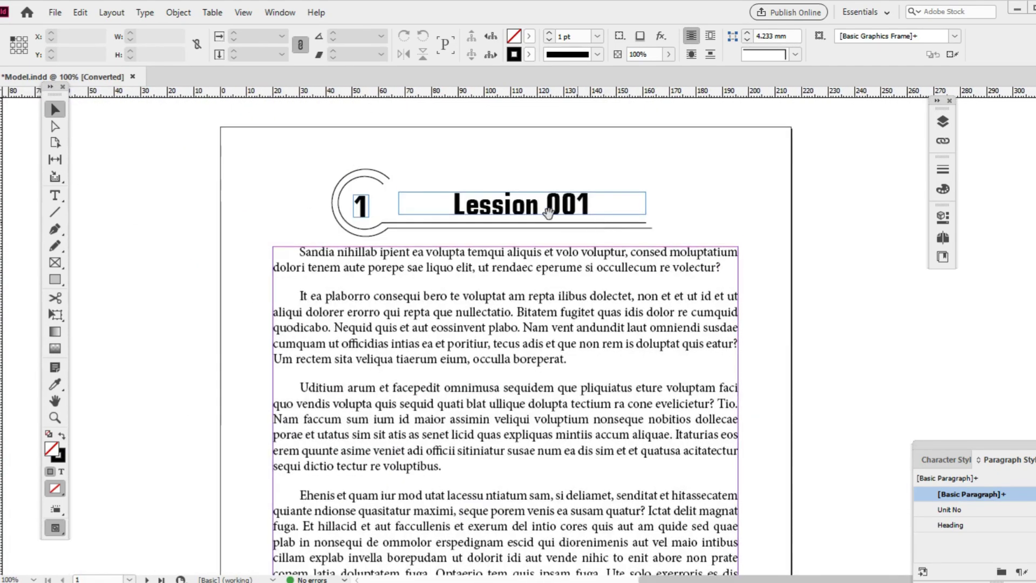
left_click(548, 212)
double_click(561, 208)
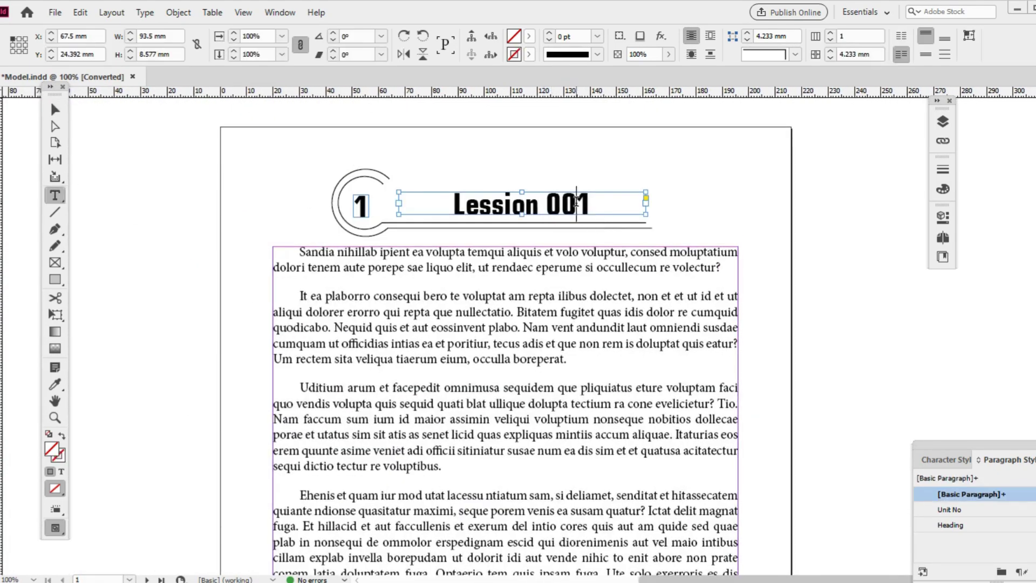
key("ctrl+a")
left_click_drag(964, 448, 885, 227)
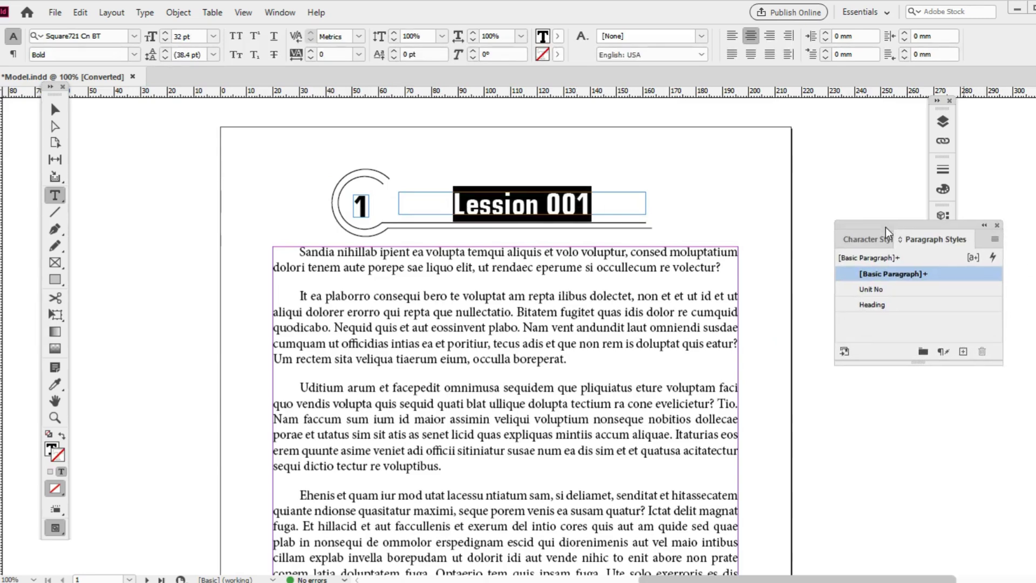
left_click(882, 306)
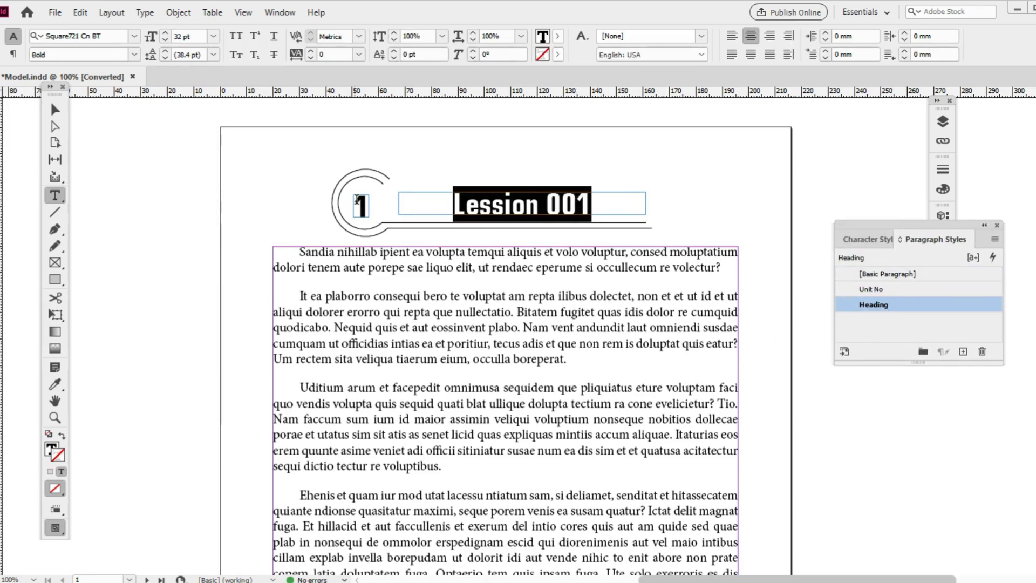
Step: Apply the Unit No paragraph style to the unit number 1 beside the "Lession 001" title and check the page footer
double_click(357, 202)
left_click(885, 292)
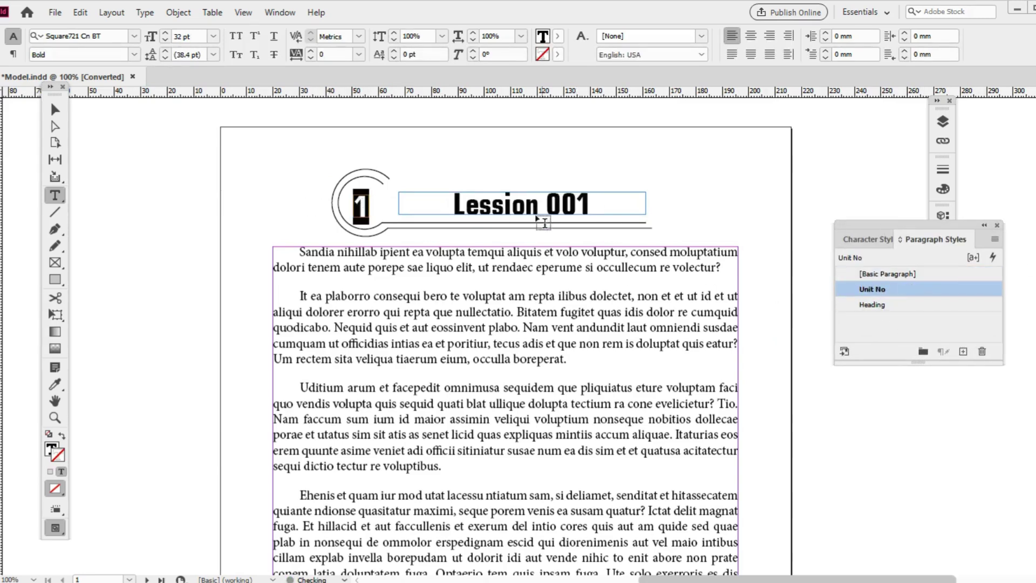
left_click(536, 207)
scroll(642, 281, "down", 15)
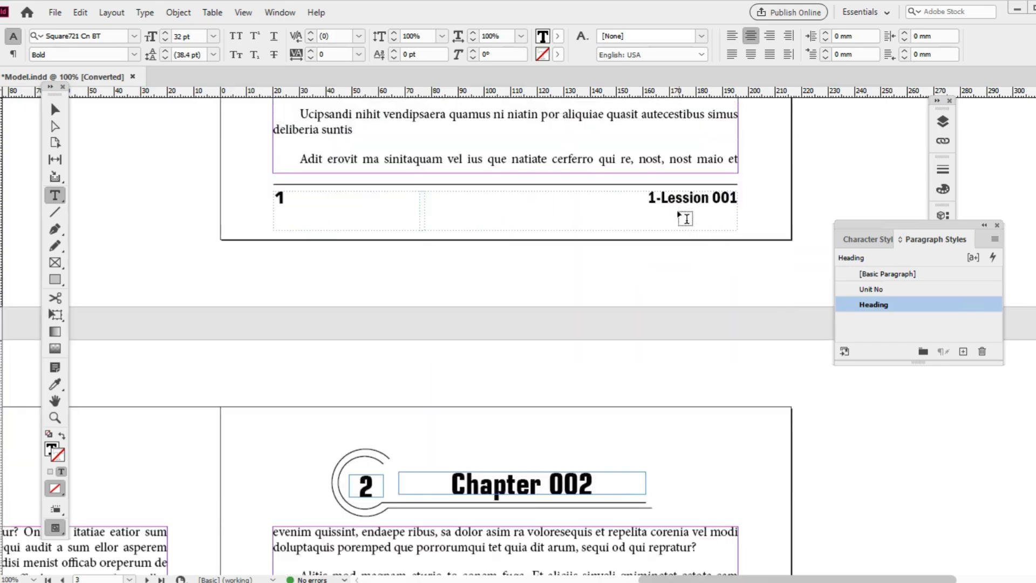
Step: Check the footer on page 3 and apply the Unit No paragraph style to the number 2 beside "Chapter 002"
scroll(618, 307, "down", 5)
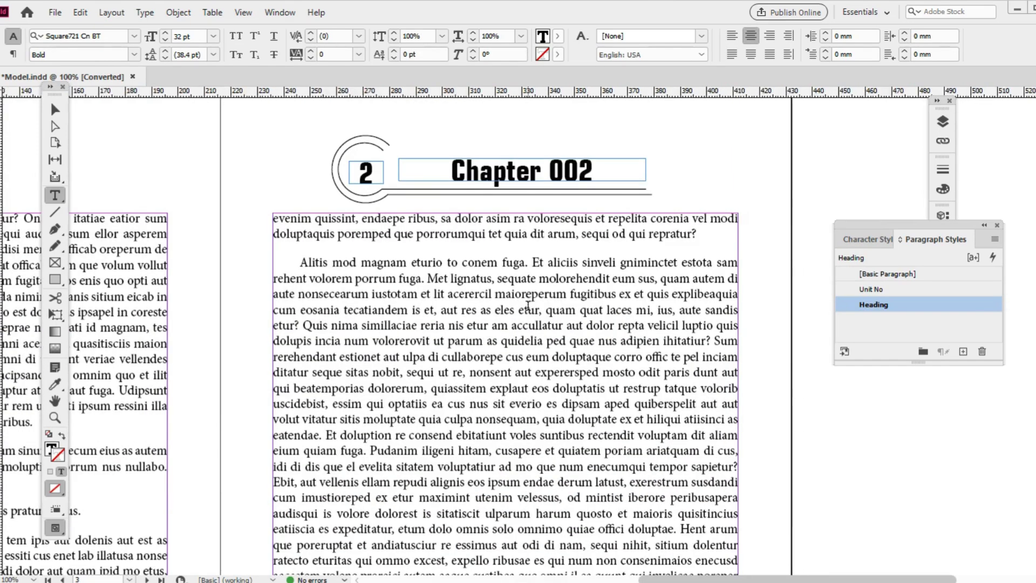
left_click(618, 307)
scroll(647, 280, "down", 10)
scroll(667, 259, "down", 10)
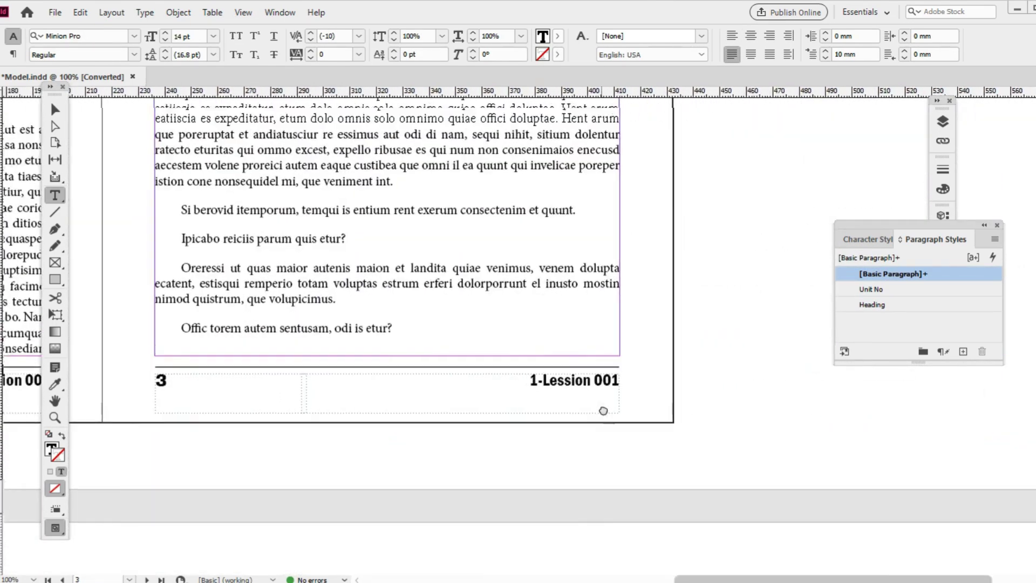
scroll(530, 286, "up", 2)
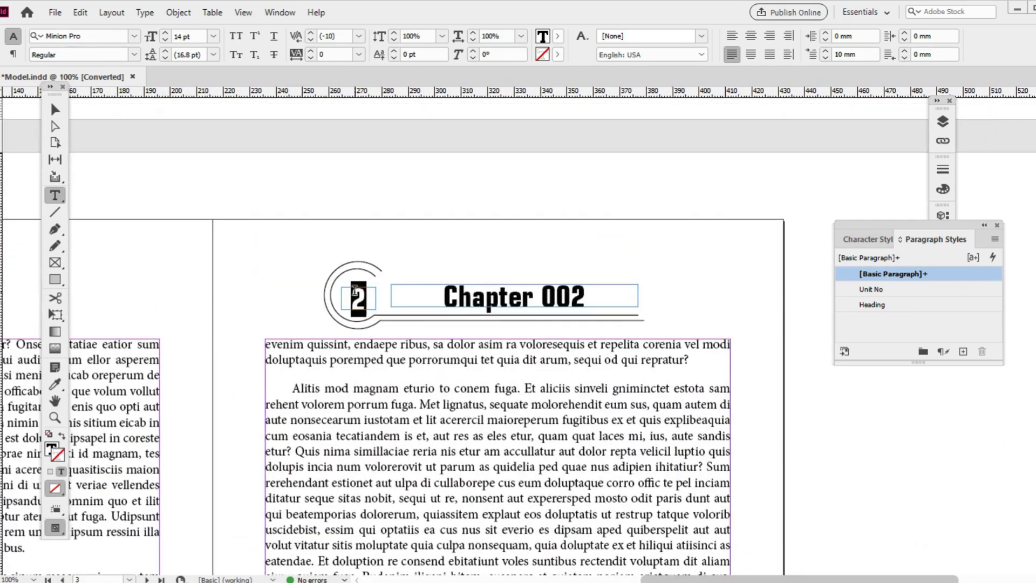
left_click(355, 292)
left_click(892, 290)
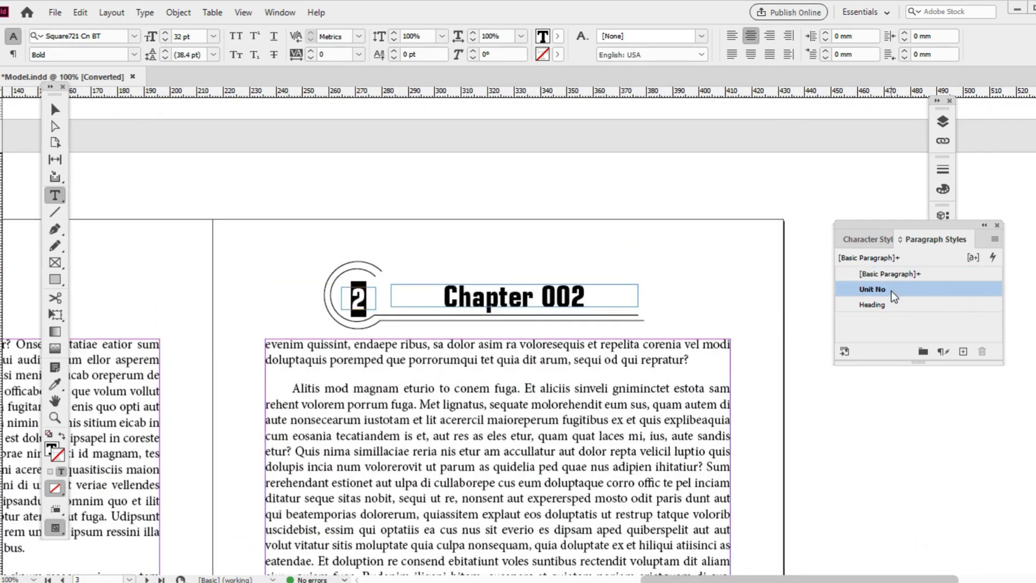
Step: Apply the Heading paragraph style to the "Chapter 002" title and check the running header in the page 3 footer
triple_click(553, 292)
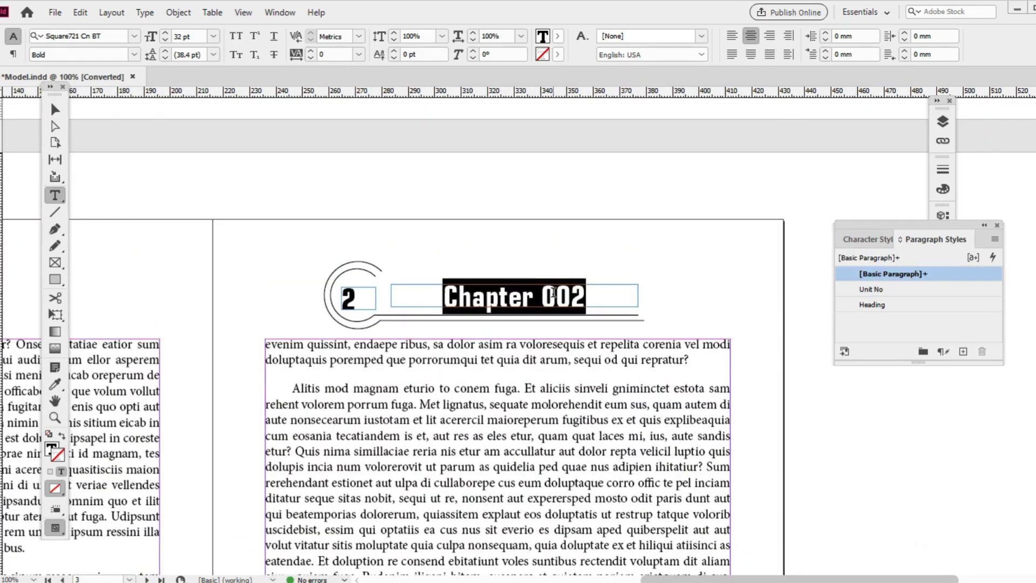
left_click(879, 304)
left_click(359, 298)
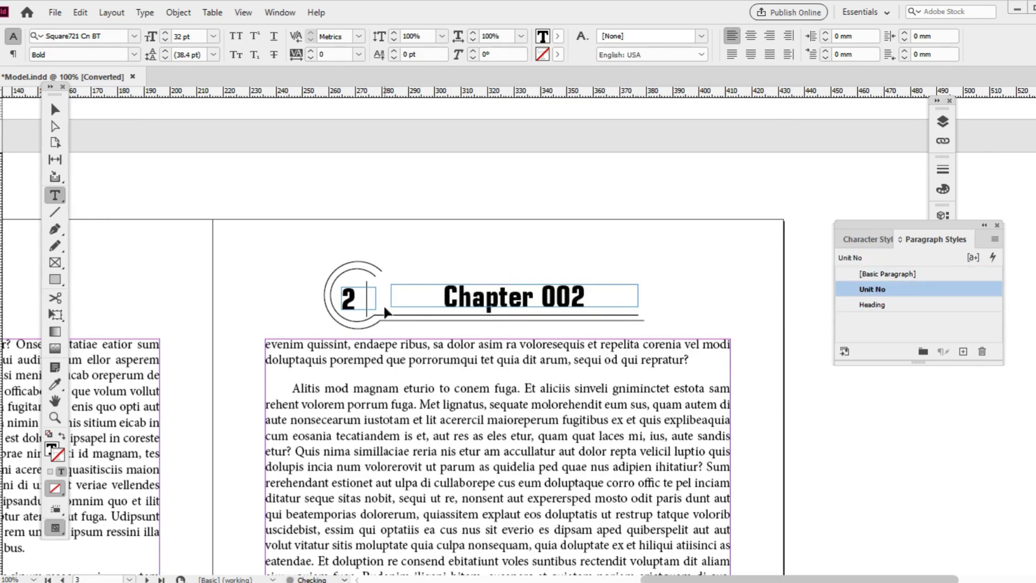
scroll(622, 337, "down", 9)
scroll(622, 337, "down", 3)
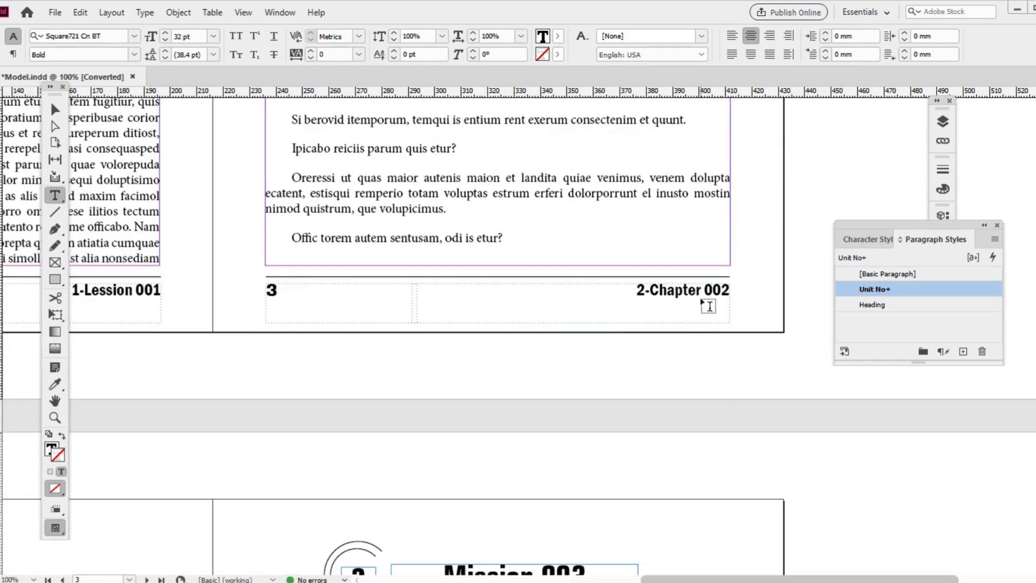
Step: Apply the Unit No paragraph style to the number 3 and the Heading style to the "Mission 003" title on page 5
scroll(704, 303, "down", 7)
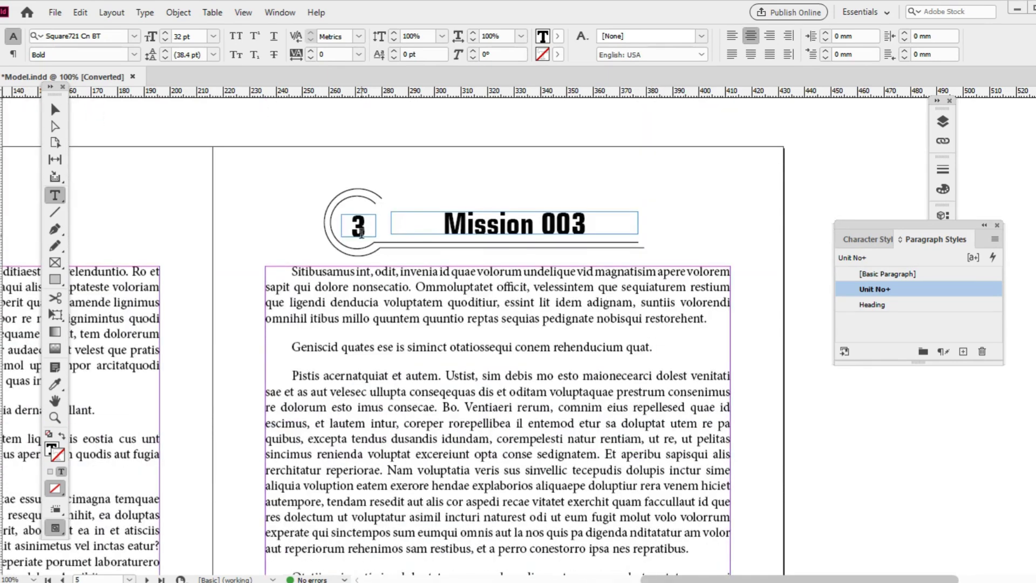
double_click(361, 231)
left_click(882, 290)
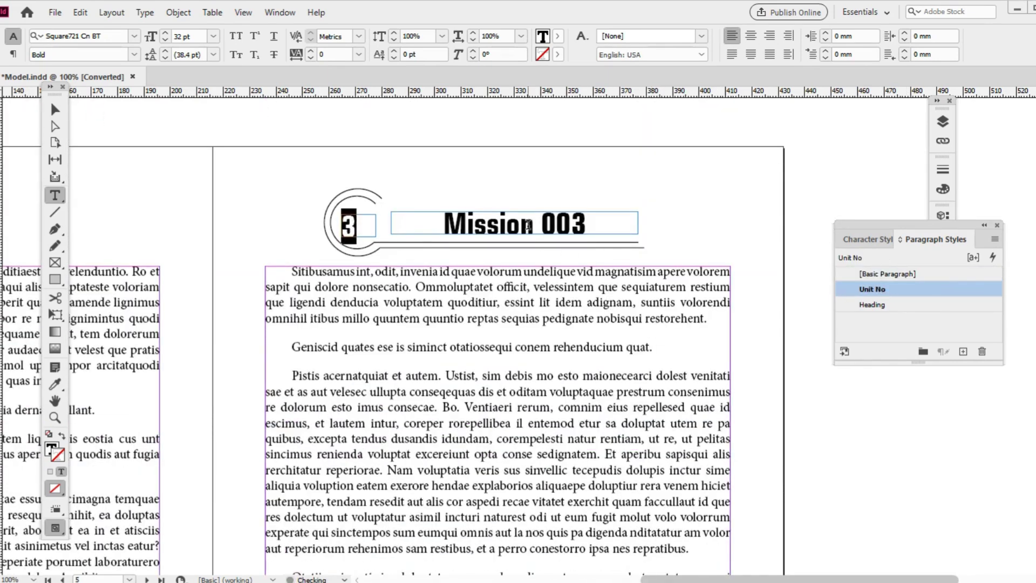
triple_click(528, 225)
left_click(886, 311)
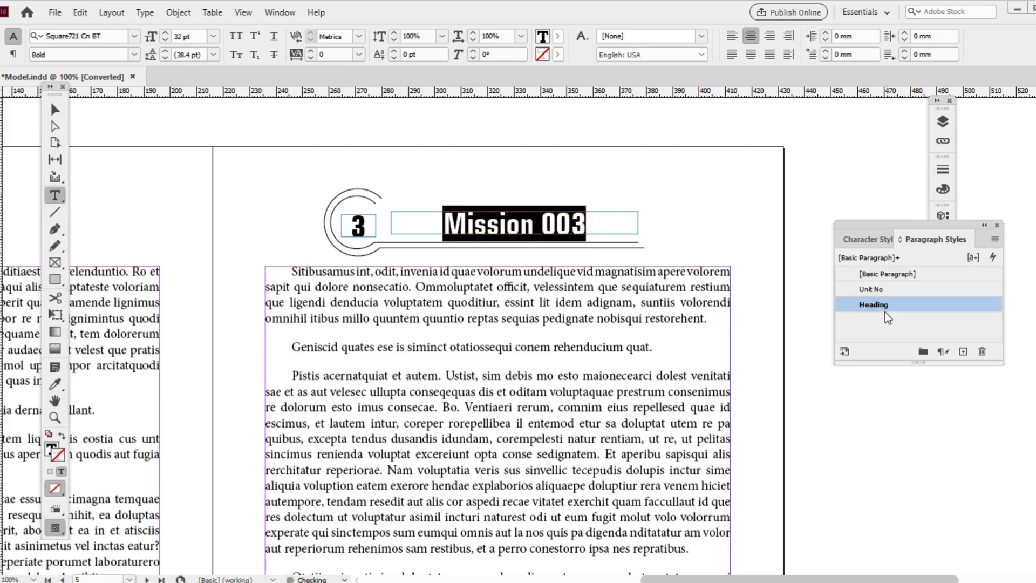
Step: Apply the Unit No paragraph style to the number 4 and the Heading style to the "Subject 004" title on page 7
scroll(654, 348, "down", 10)
scroll(654, 348, "down", 10)
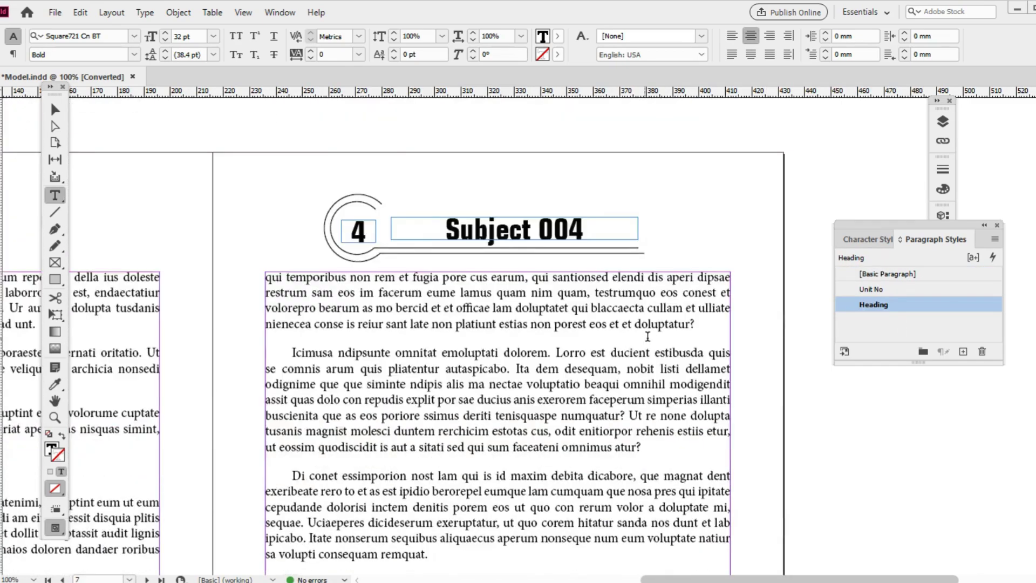
scroll(563, 353, "down", 3)
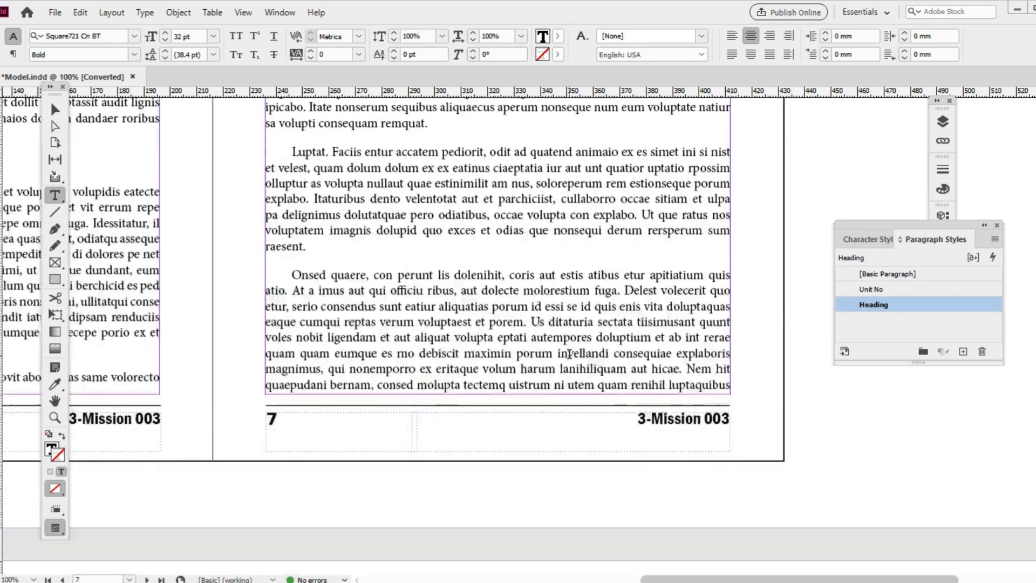
scroll(409, 236, "up", 5)
double_click(364, 148)
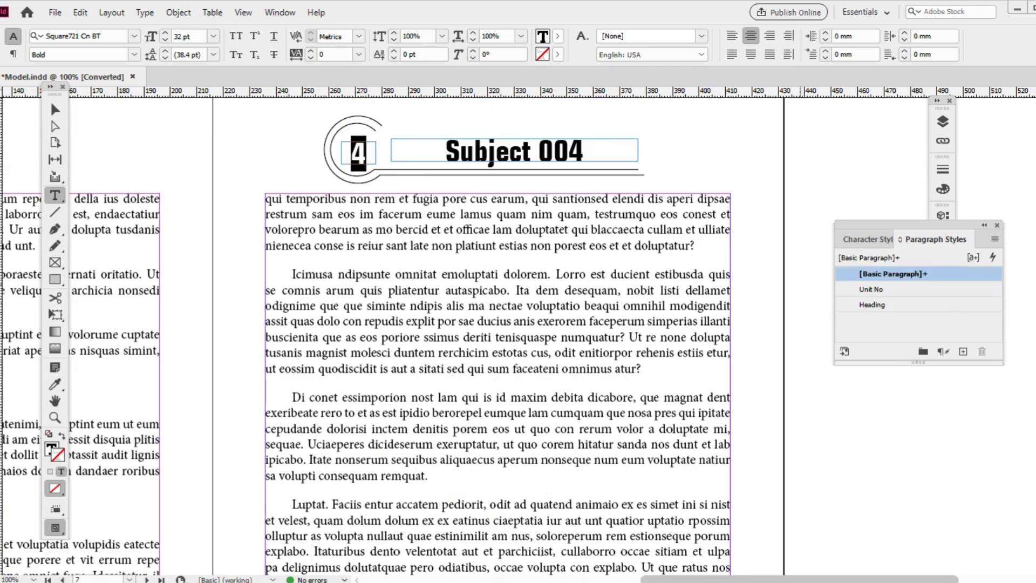
left_click(879, 291)
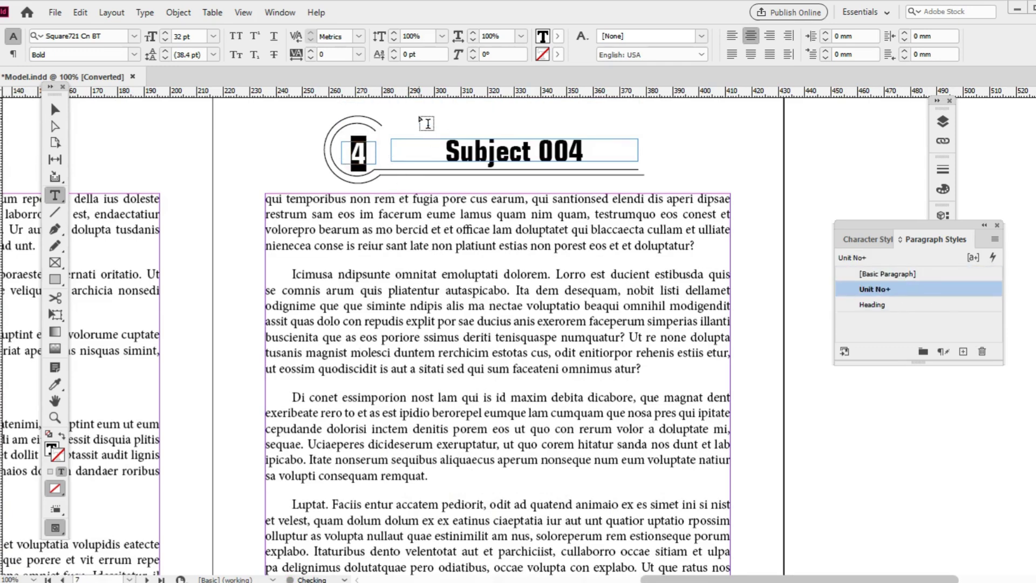
triple_click(463, 146)
left_click(873, 305)
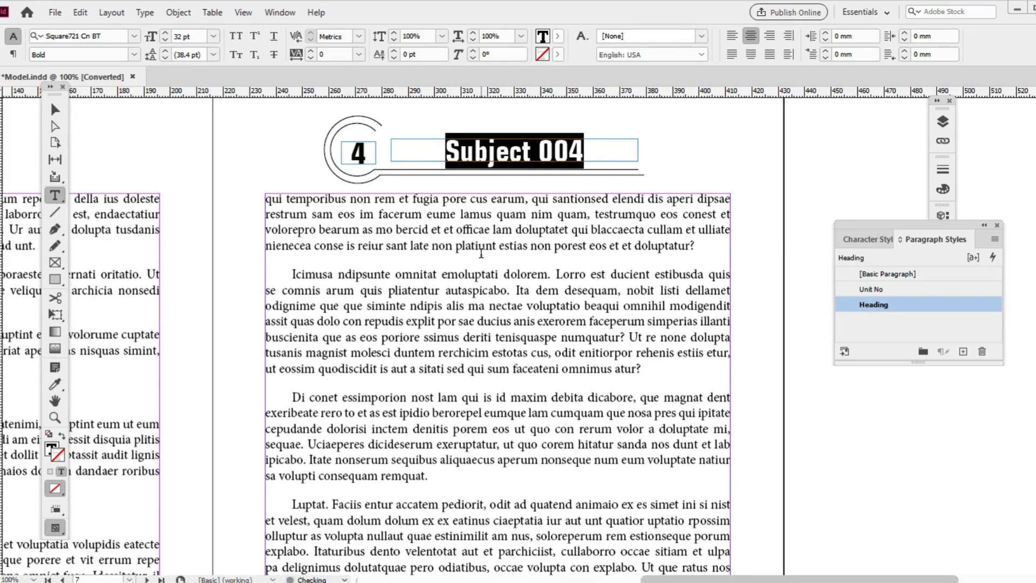
Step: Apply the Unit No paragraph style to the number 5 and the Heading style to the "Content 005" title on page 9
scroll(693, 353, "down", 10)
scroll(693, 353, "down", 5)
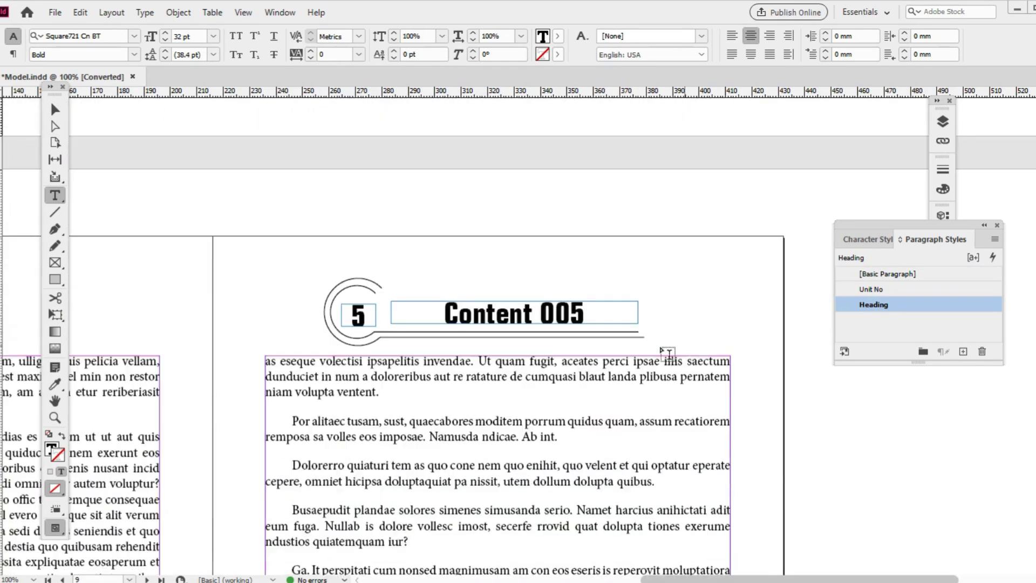
double_click(365, 314)
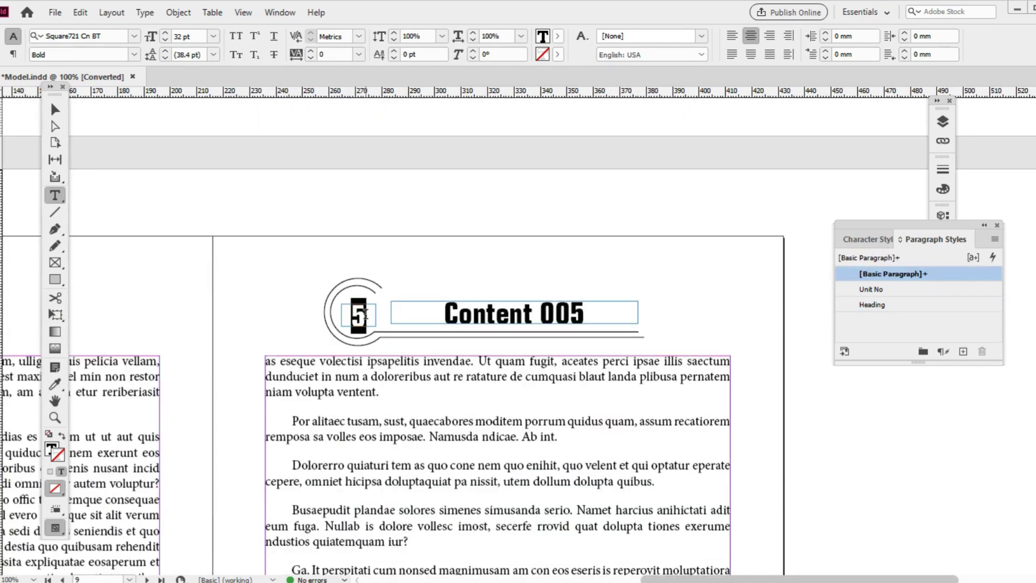
left_click(880, 291)
triple_click(497, 314)
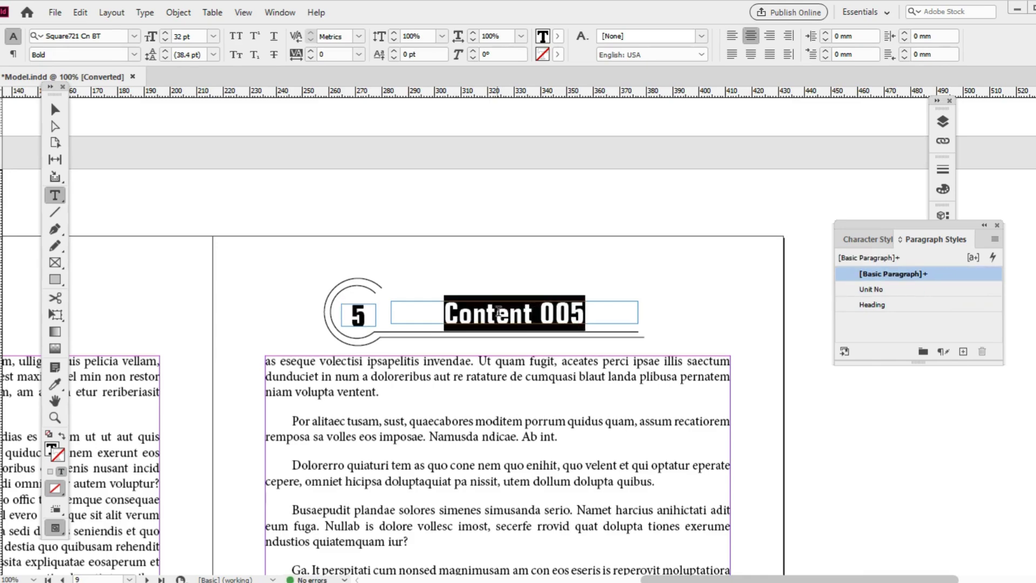
left_click(890, 309)
left_click(548, 389)
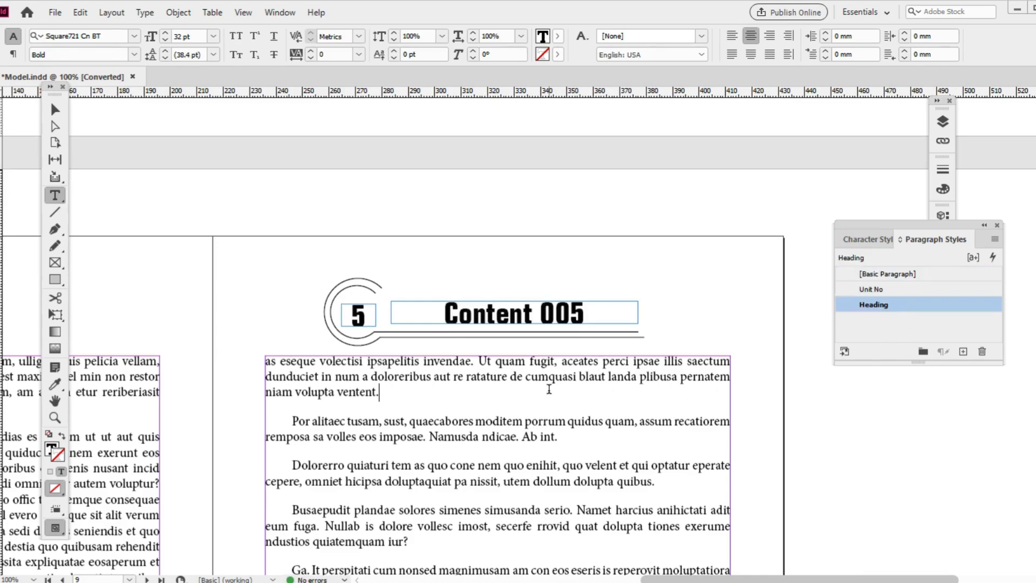
Step: Check the running headers in the footers of pages 9 and 10 against the "Content 005" title and its unit number
scroll(638, 397, "down", 3)
scroll(638, 397, "down", 10)
left_click(696, 312)
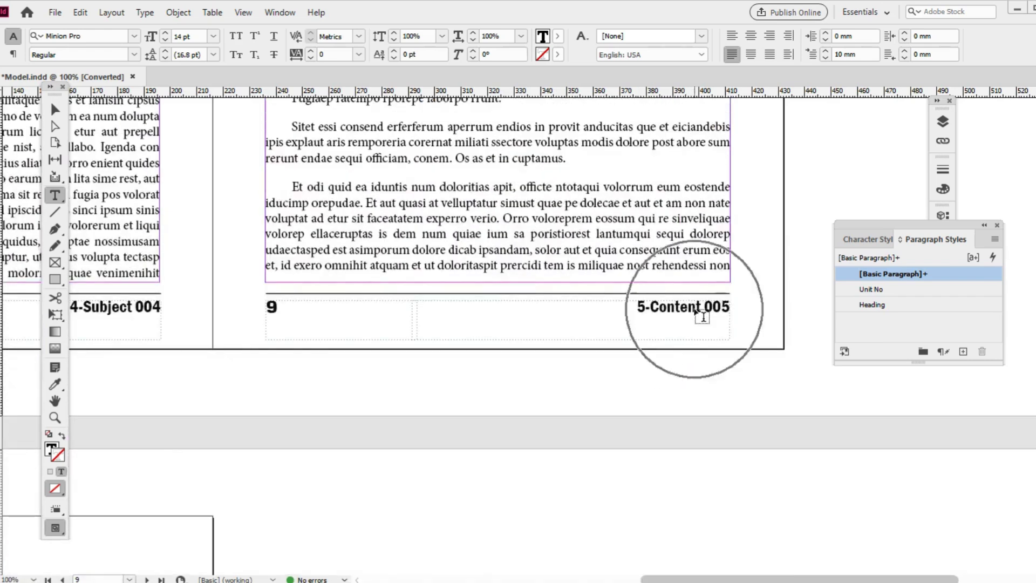
scroll(702, 323, "down", 10)
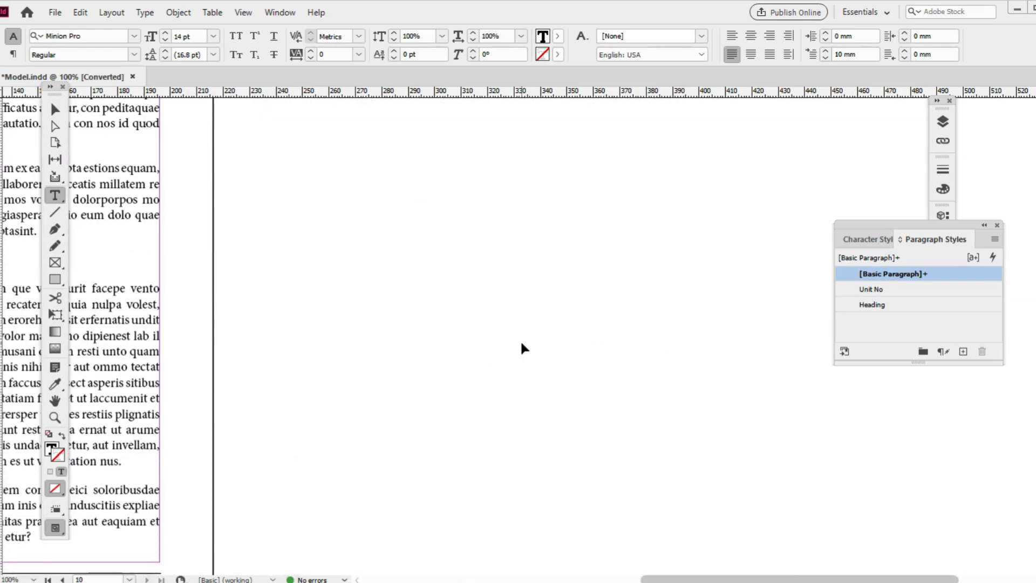
key("ctrl+minus")
key("ctrl+minus")
key("ctrl+minus")
key("ctrl+minus")
left_click(53, 107)
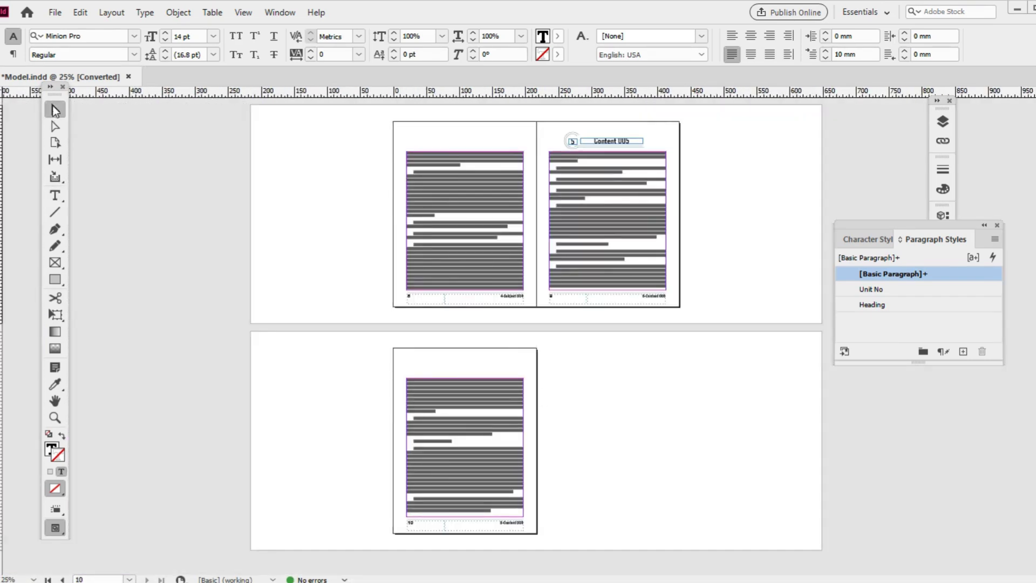
left_click(608, 294)
key("ctrl+equal")
key("ctrl+equal")
key("ctrl+equal")
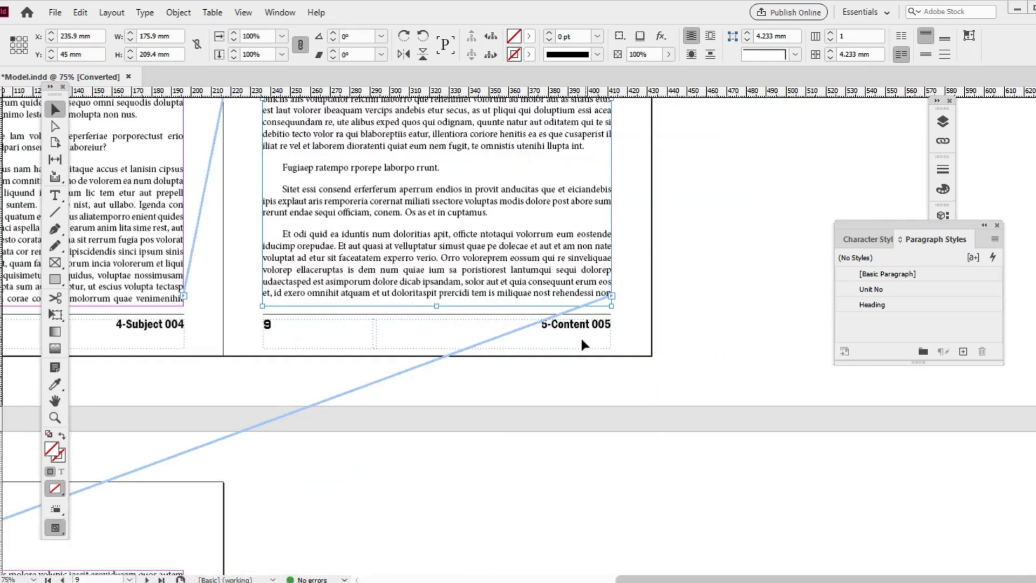
key("shift+Page_Down")
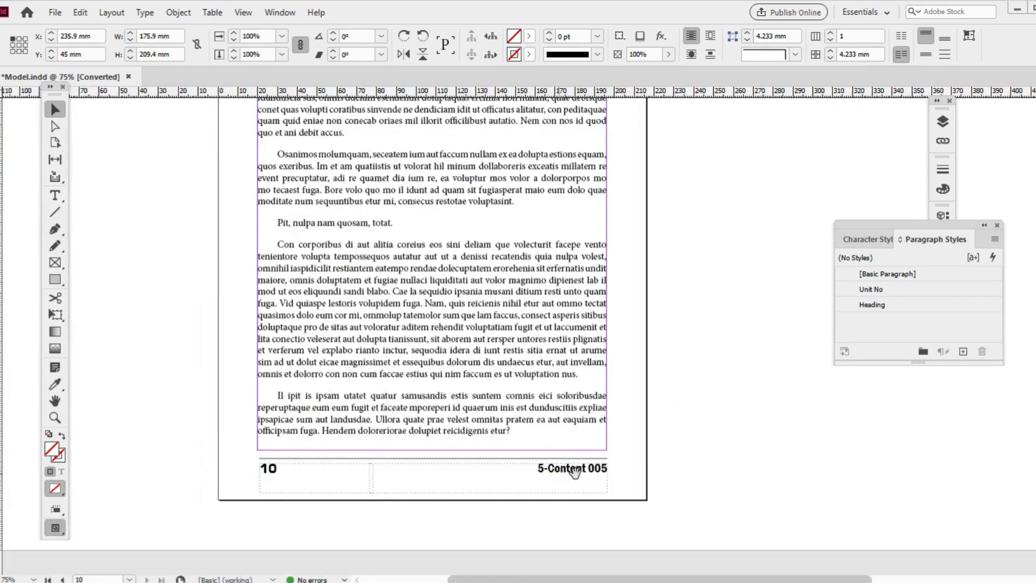
key("shift+Page_Up")
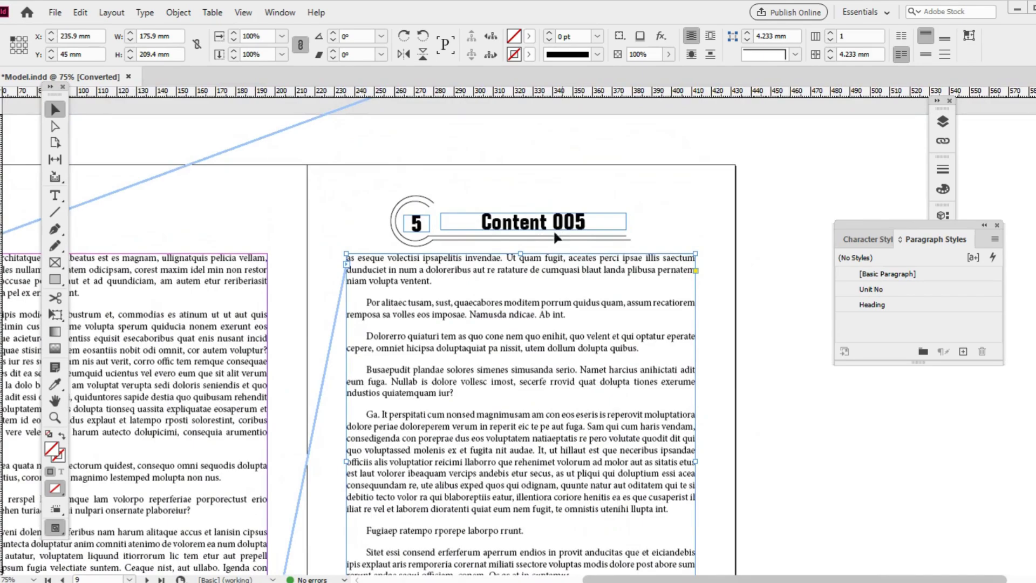
key("Page_Down")
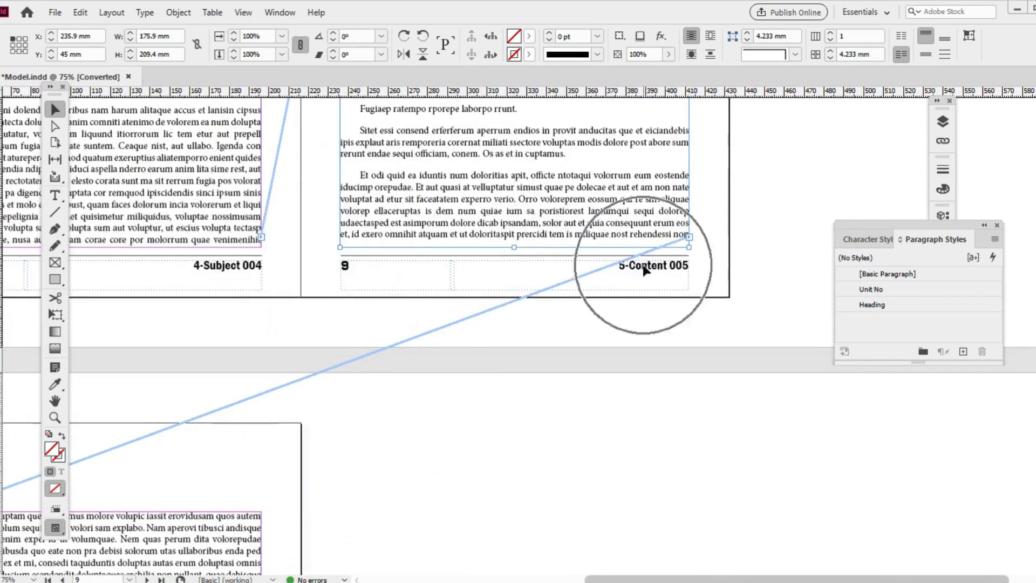
Step: Switch to preview mode and examine the page numbers and running headers in the footers from page 8 back to page 1
key("w")
key("Page_Up")
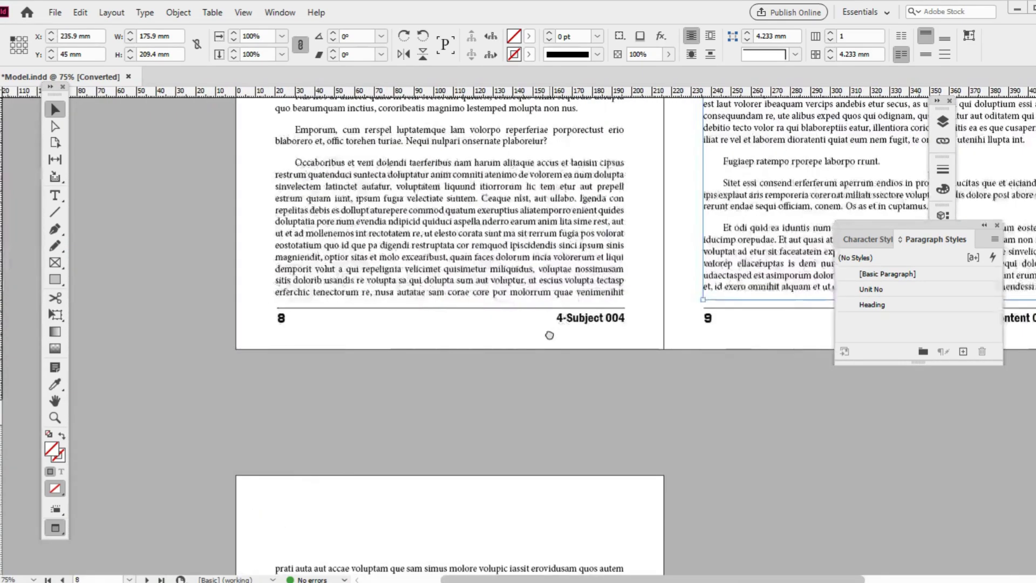
key("shift+Page_Up")
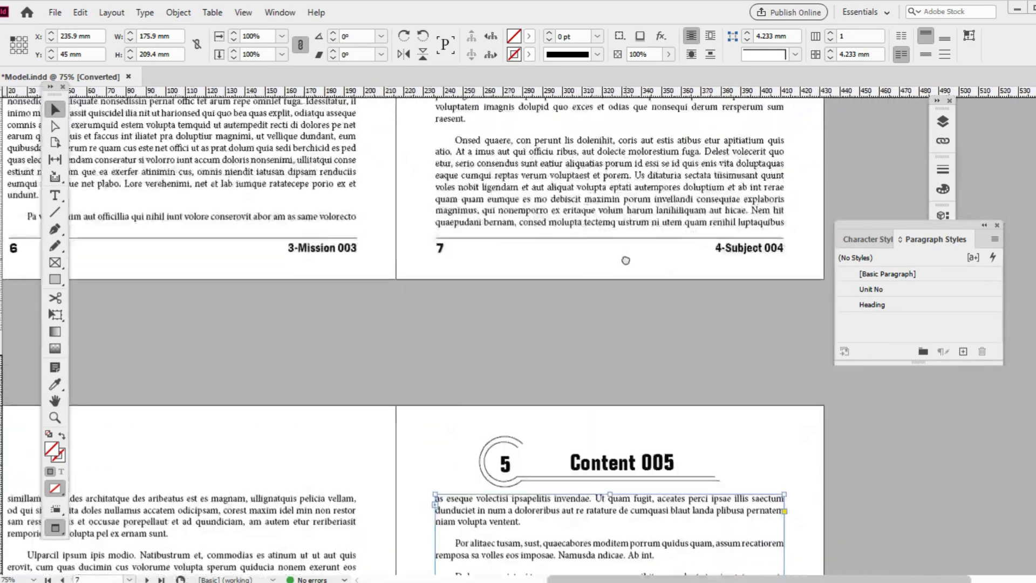
key("shift+Page_Up")
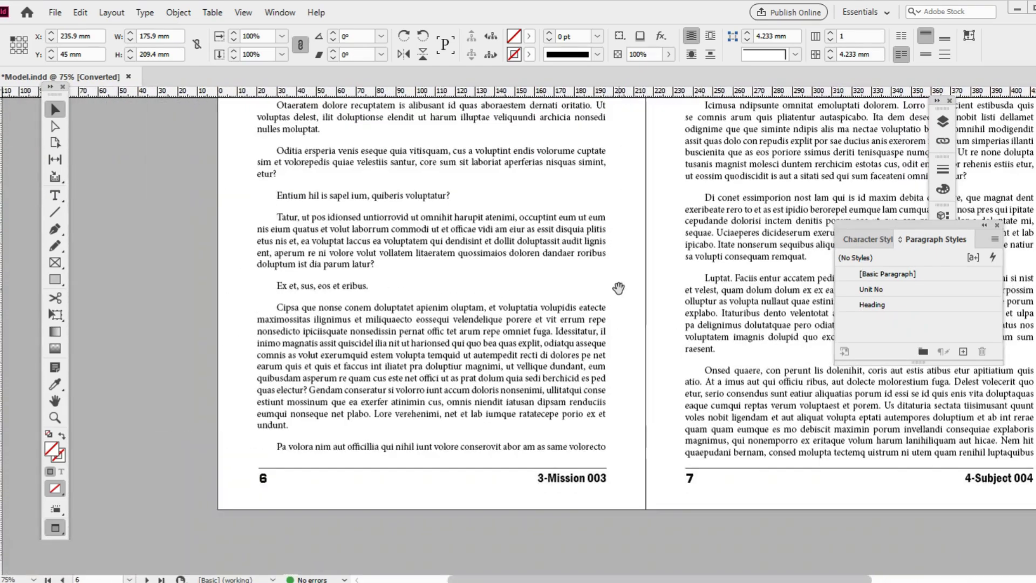
key("shift+Page_Up")
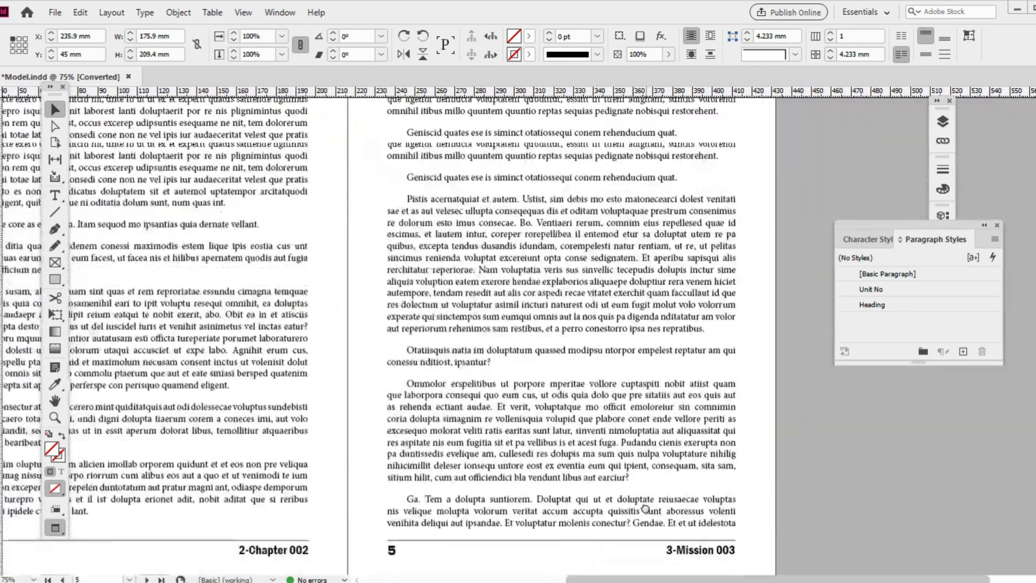
key("shift+Page_Up")
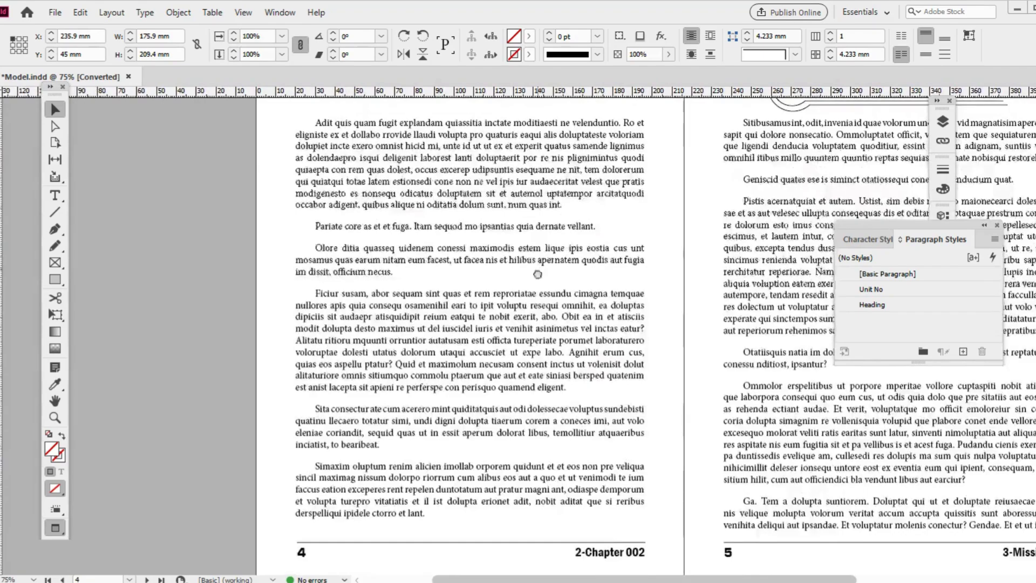
key("shift+Page_Up")
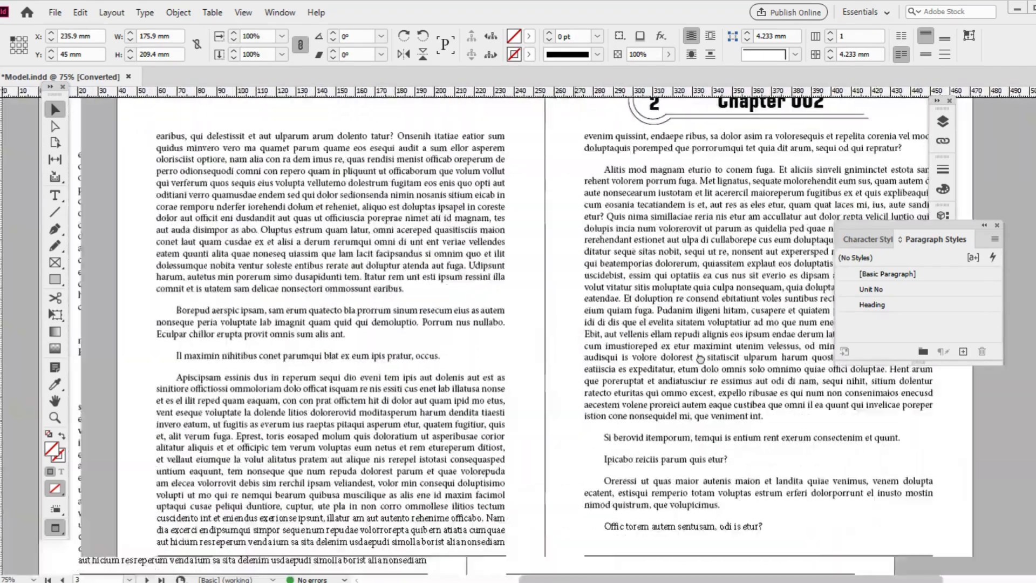
key("shift+Page_Up")
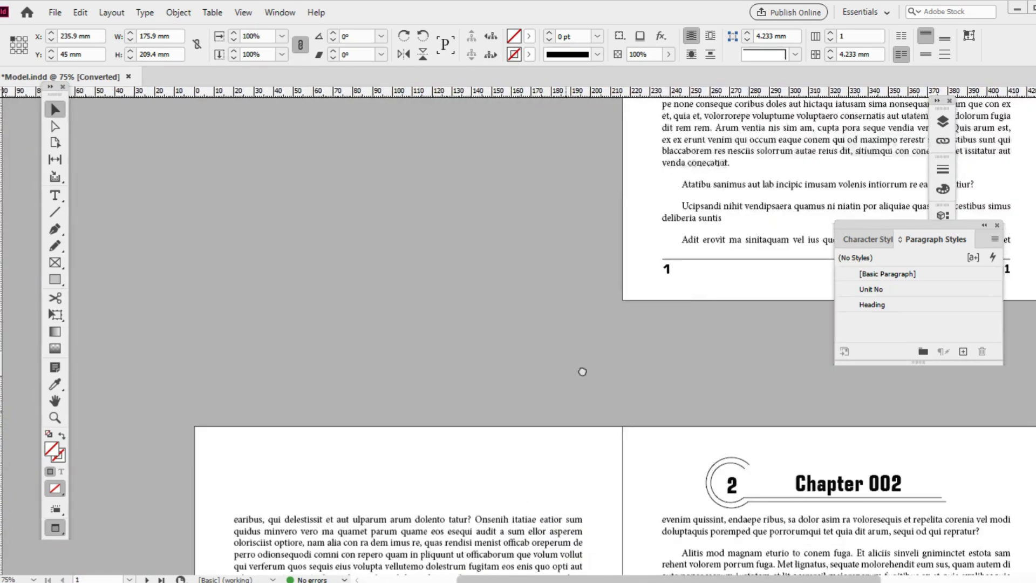